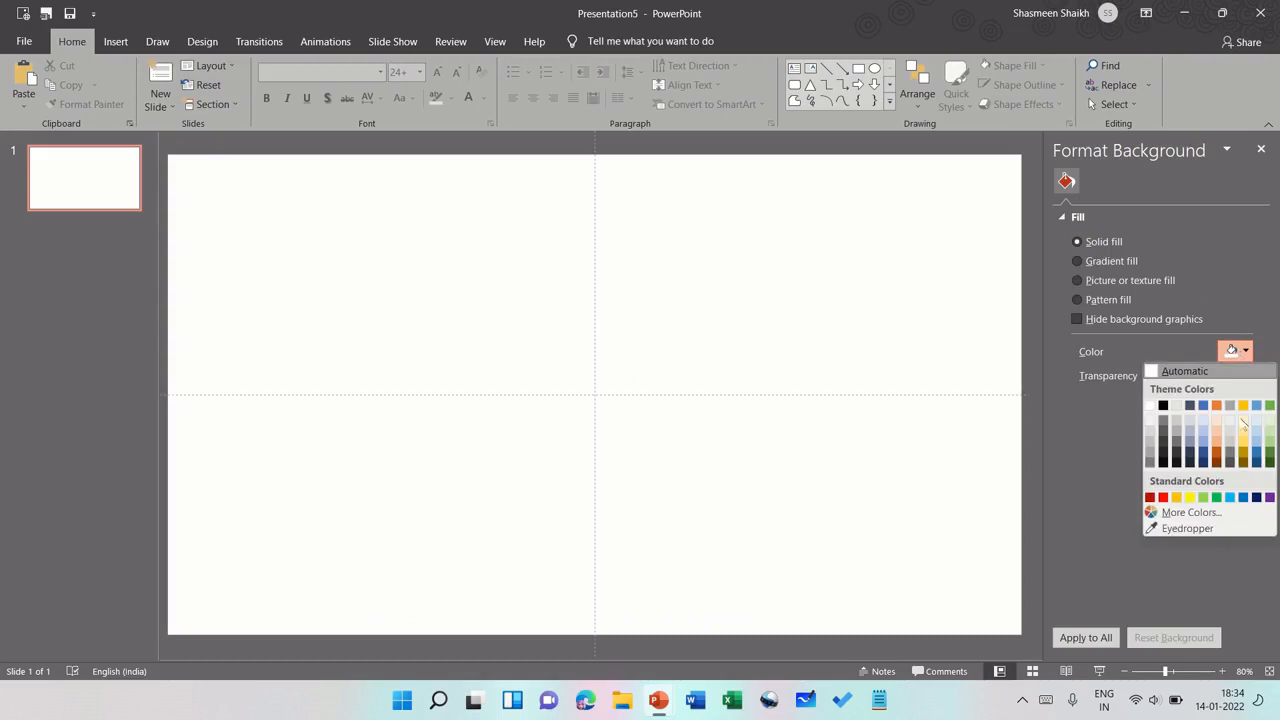
Step: Fill the slide background with a solid light mint green from the standard colours
{"action": "left_click", "coordinate": [1212, 512]}
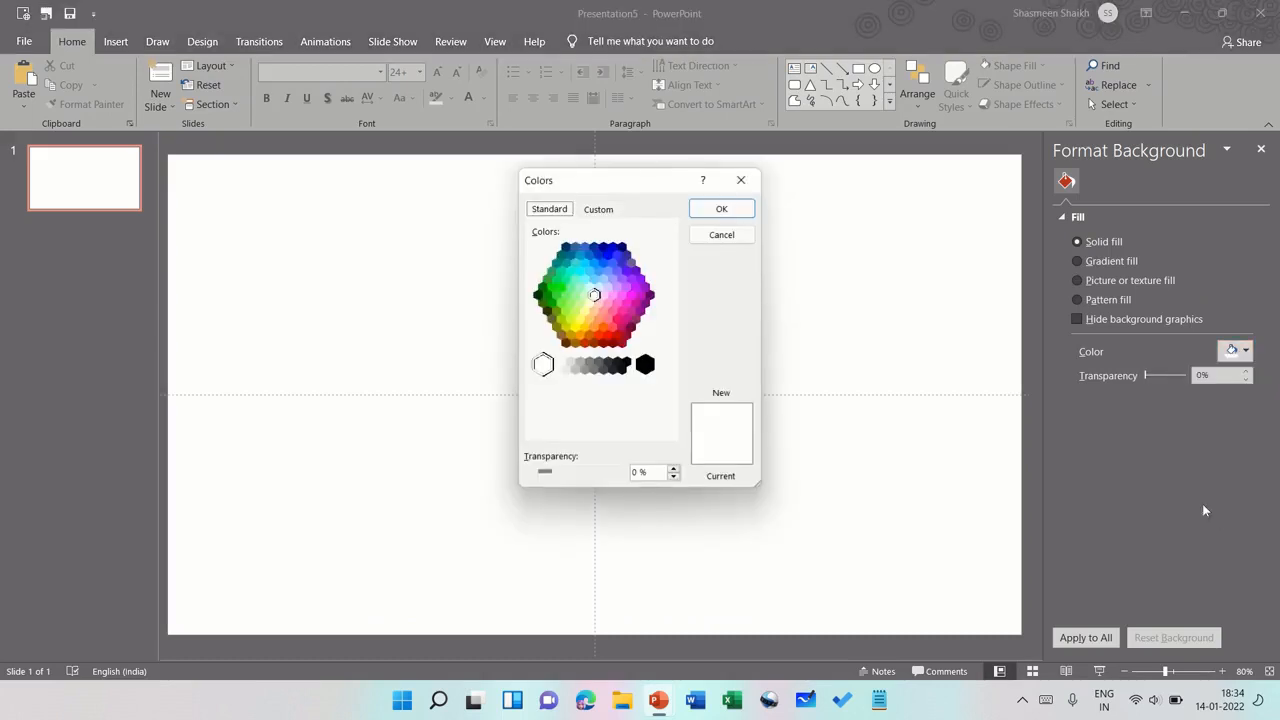
{"action": "left_click", "coordinate": [565, 296]}
{"action": "left_click", "coordinate": [579, 288]}
{"action": "left_click", "coordinate": [570, 303]}
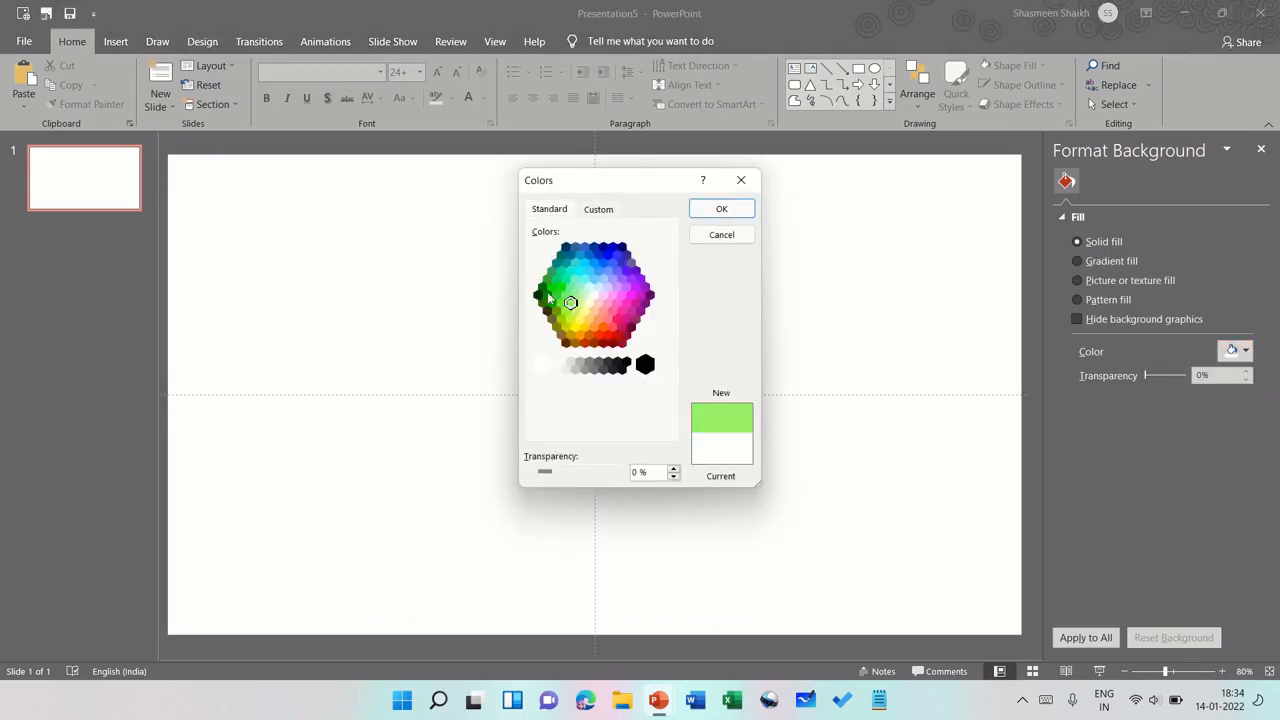
{"action": "left_click", "coordinate": [575, 294]}
{"action": "left_click", "coordinate": [577, 311]}
{"action": "left_click", "coordinate": [570, 287]}
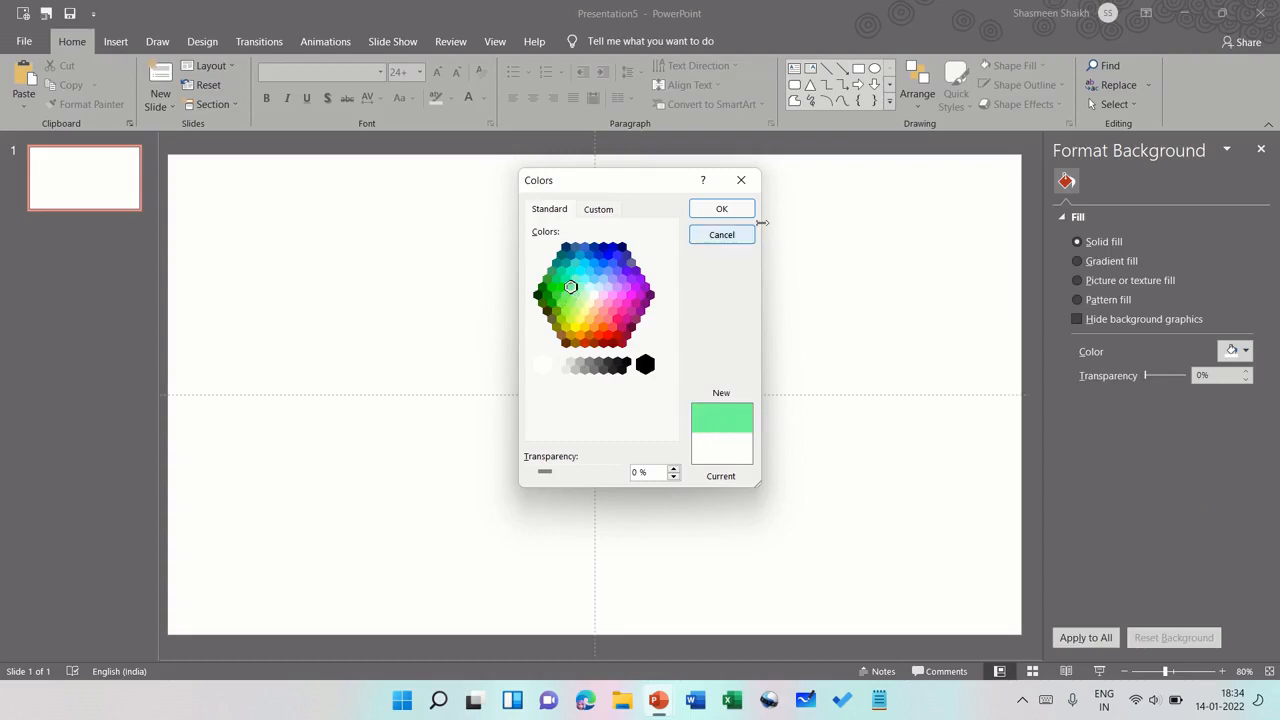
{"action": "left_click", "coordinate": [722, 210]}
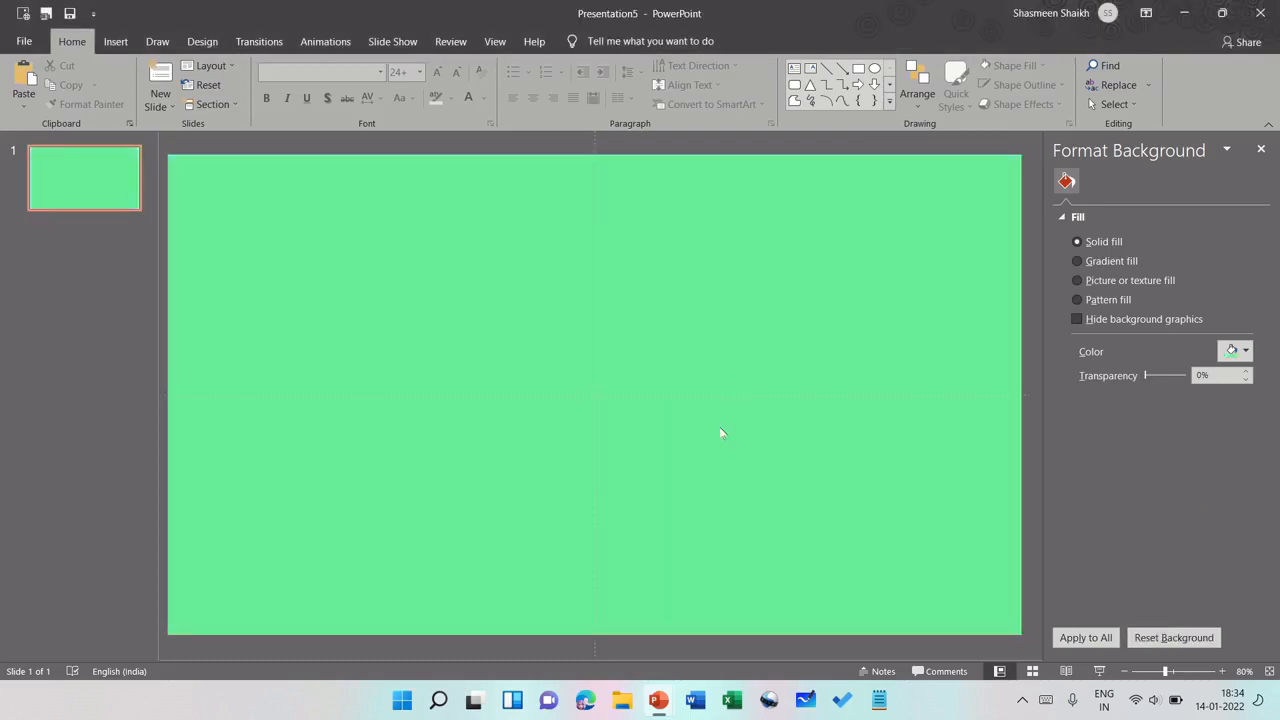
Step: Add a text box in the slide's upper middle reading "Let's read a story" at font size 60
{"action": "left_click", "coordinate": [794, 68]}
{"action": "left_click_drag", "start_coordinate": [300, 278], "coordinate": [714, 436]}
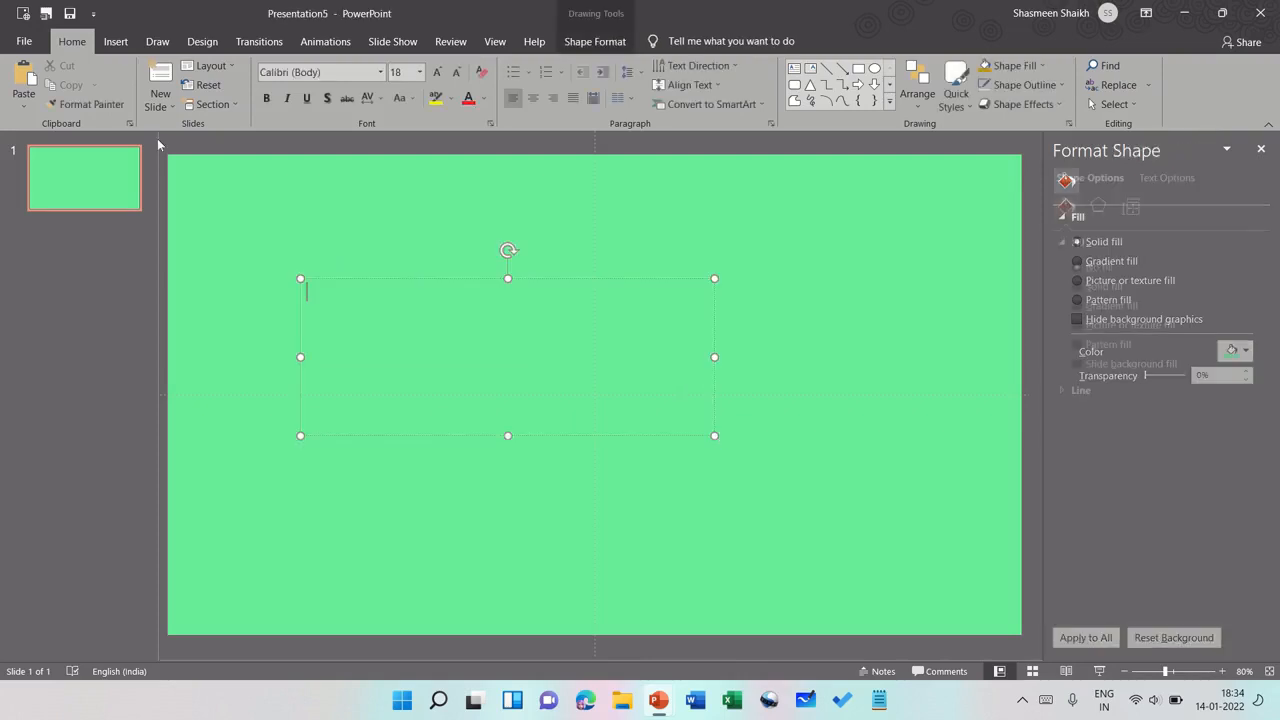
{"action": "left_click", "coordinate": [420, 72]}
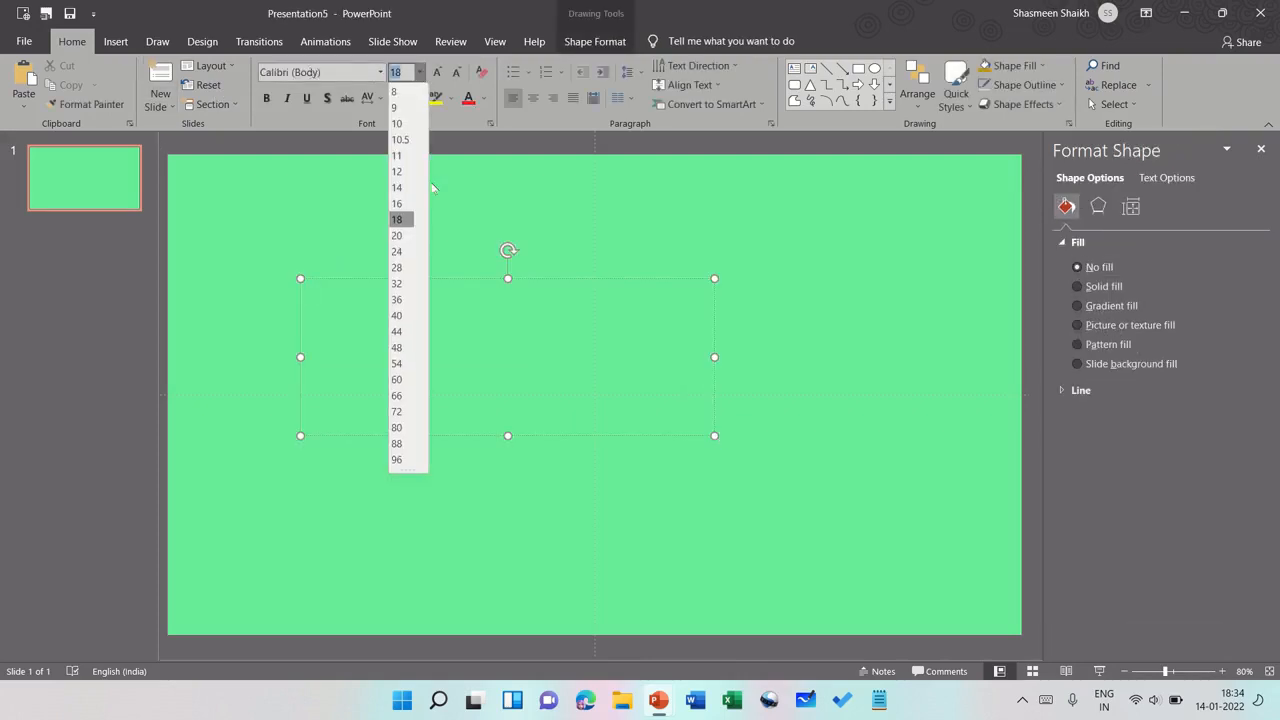
{"action": "left_click", "coordinate": [405, 381]}
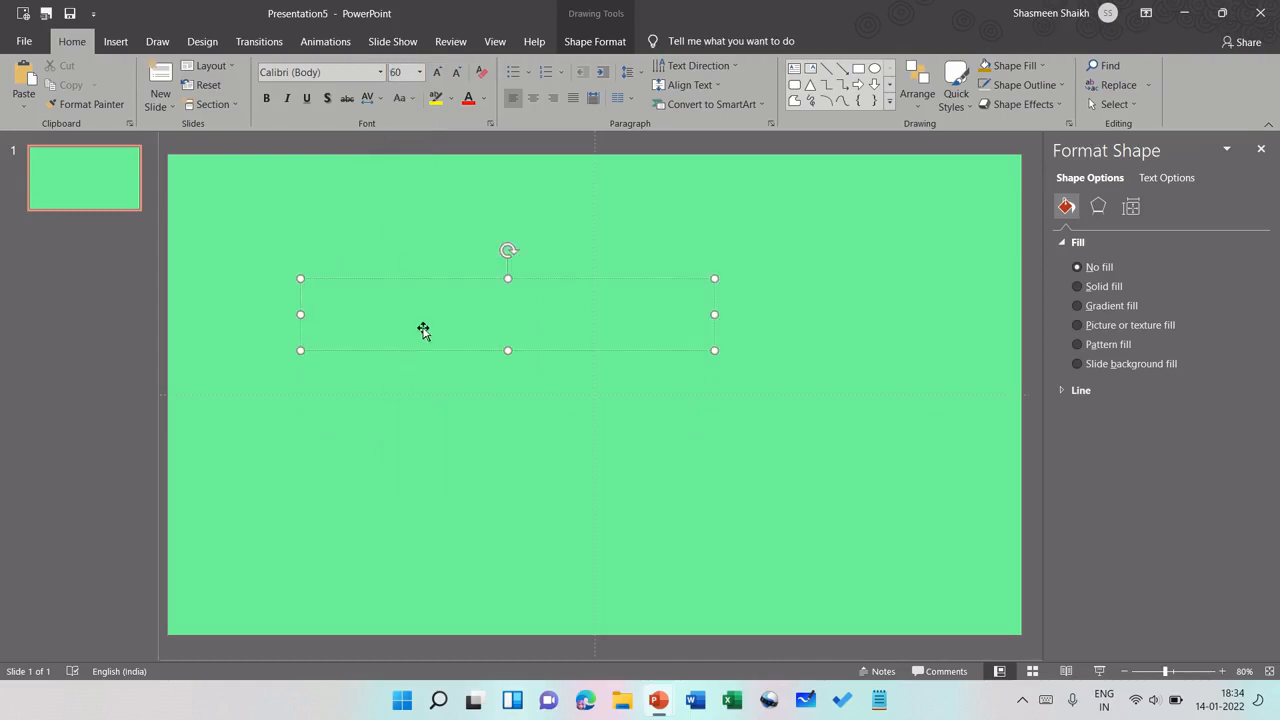
{"action": "type", "text": "Lets"}
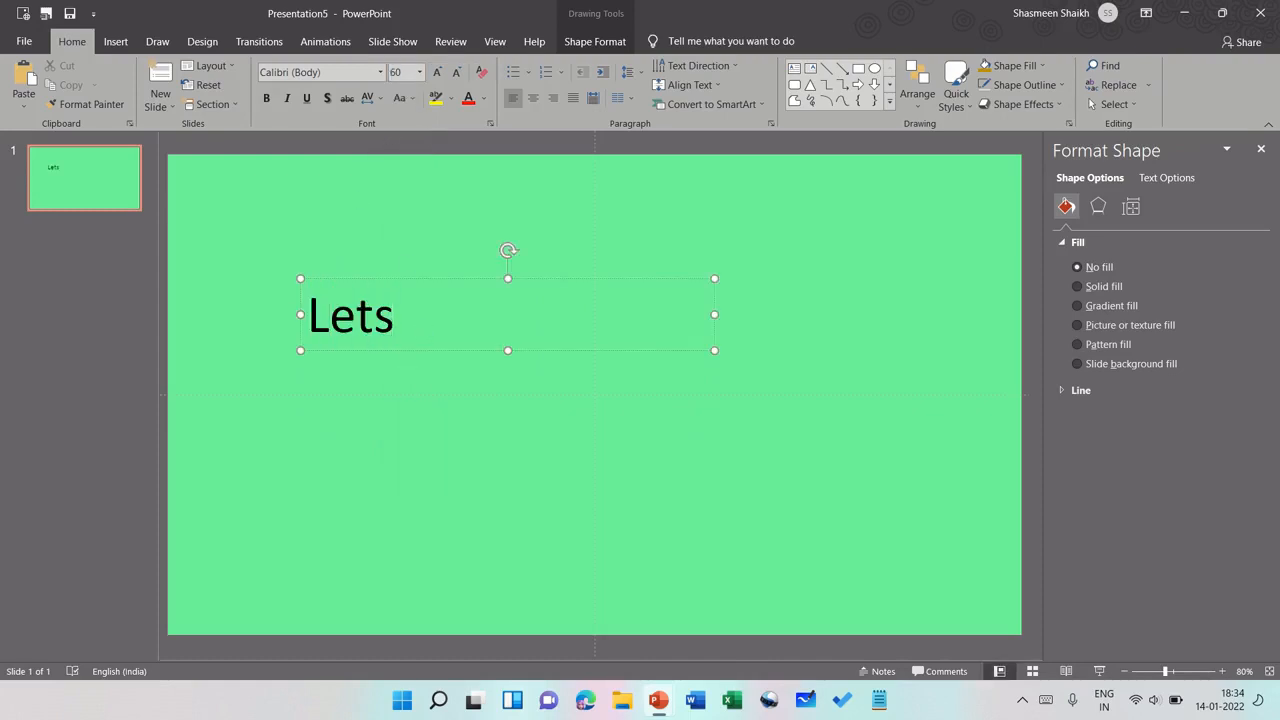
{"action": "key", "text": "BackSpace"}
{"action": "type", "text": "'s read"}
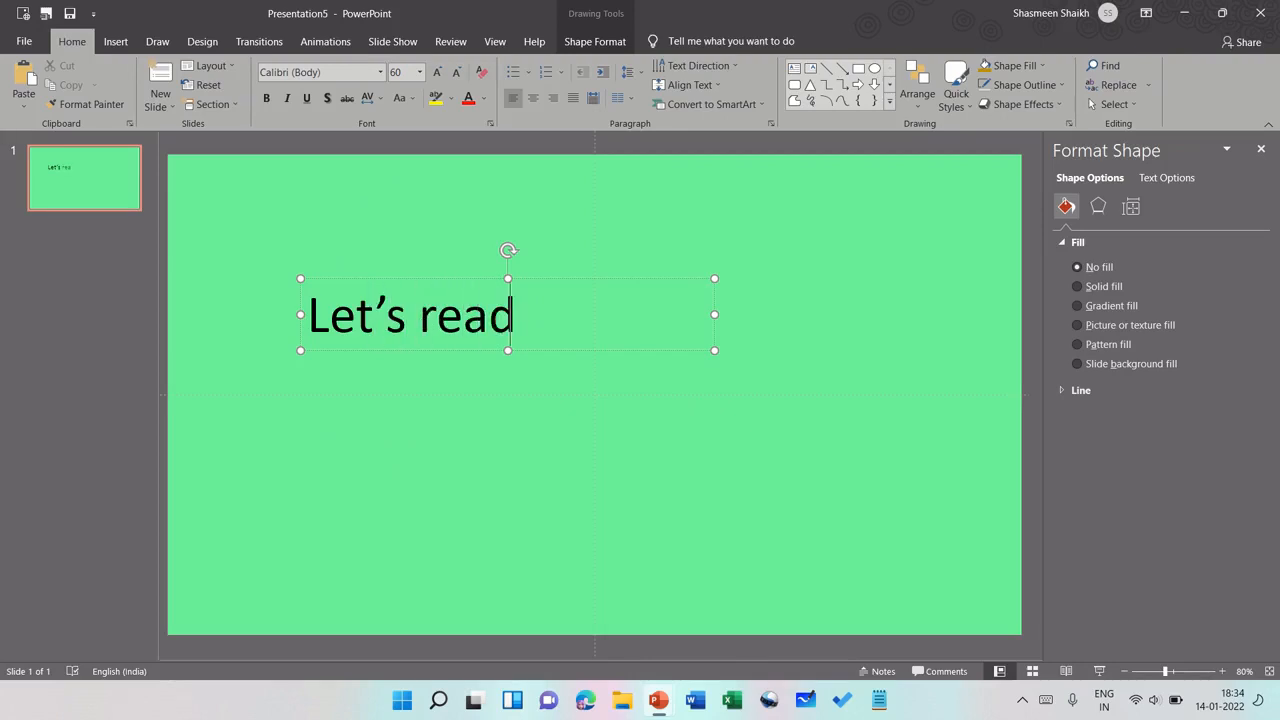
{"action": "type", "text": " a story"}
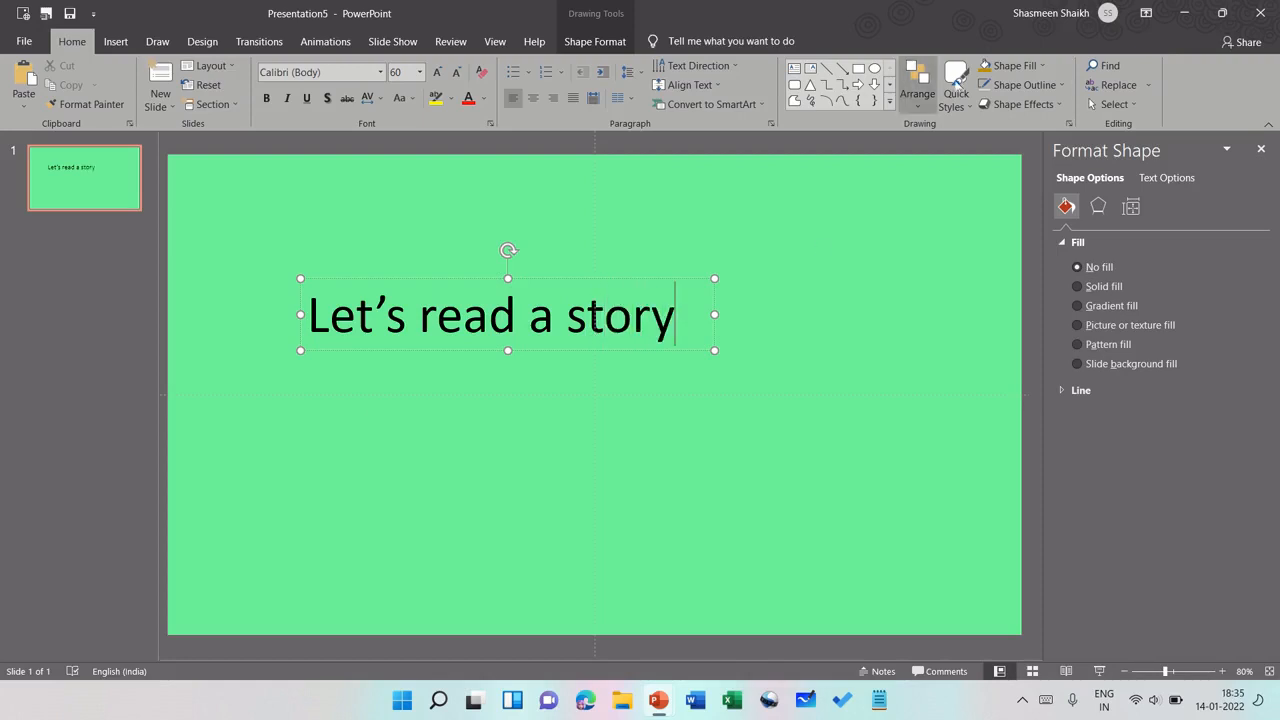
{"action": "left_click", "coordinate": [1261, 148]}
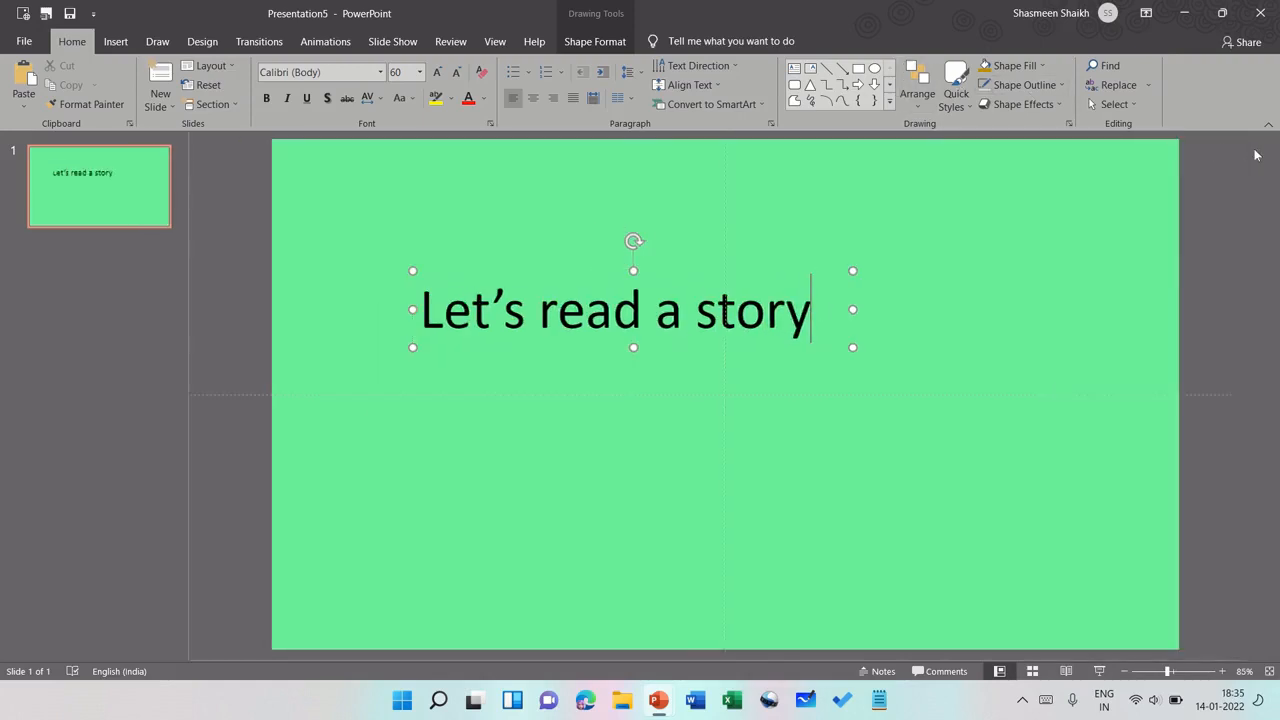
Step: Centre the title text horizontally within its text box
{"action": "left_click", "coordinate": [663, 271]}
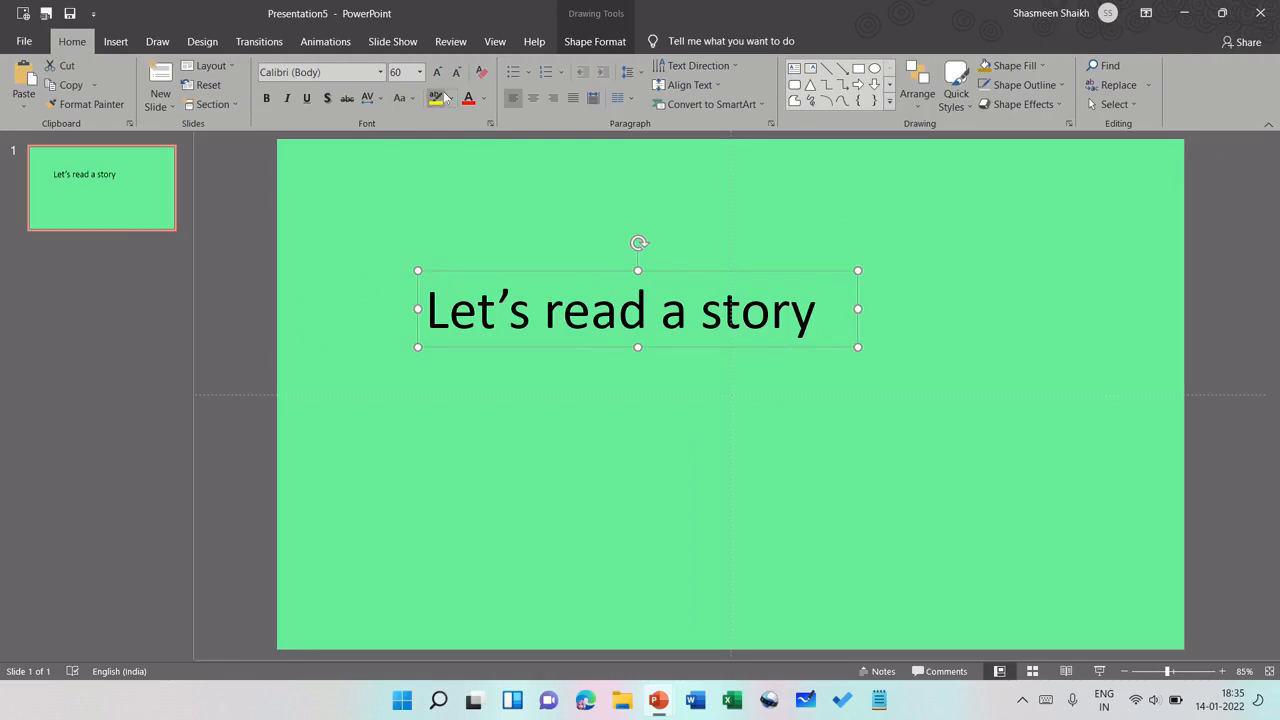
{"action": "left_click", "coordinate": [671, 266]}
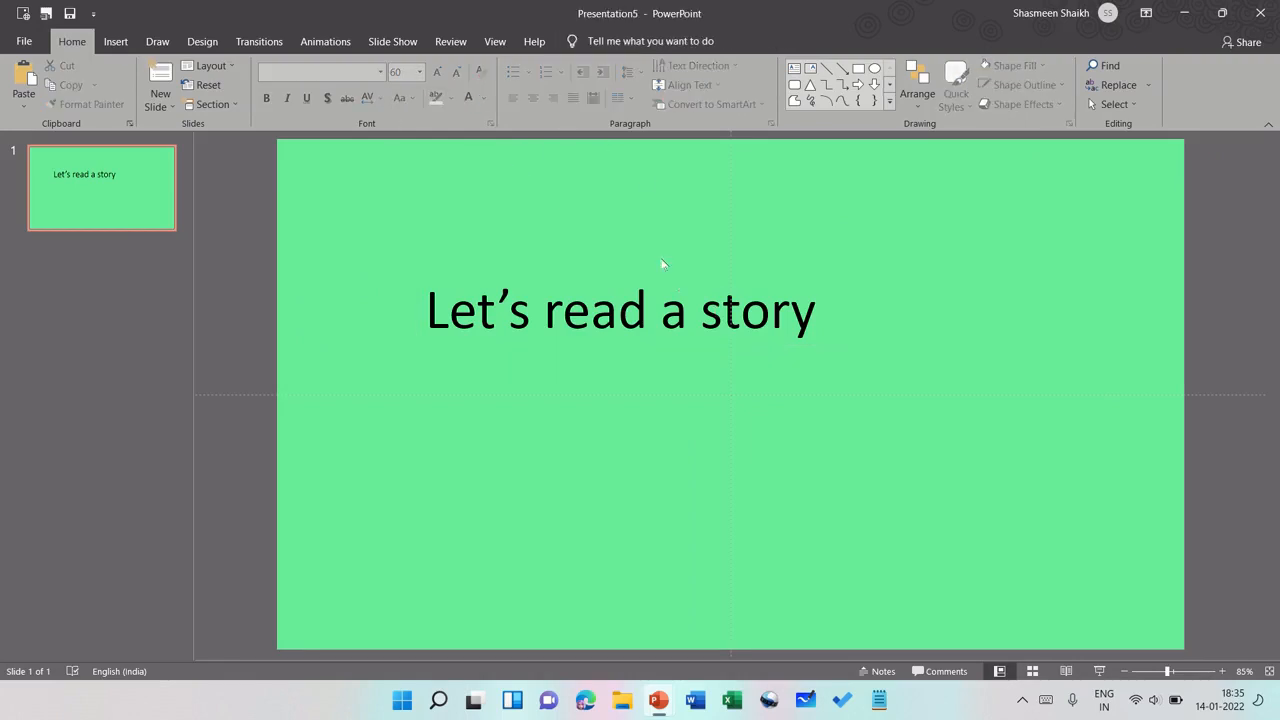
{"action": "left_click", "coordinate": [667, 267]}
{"action": "left_click", "coordinate": [667, 268]}
{"action": "left_click", "coordinate": [648, 278]}
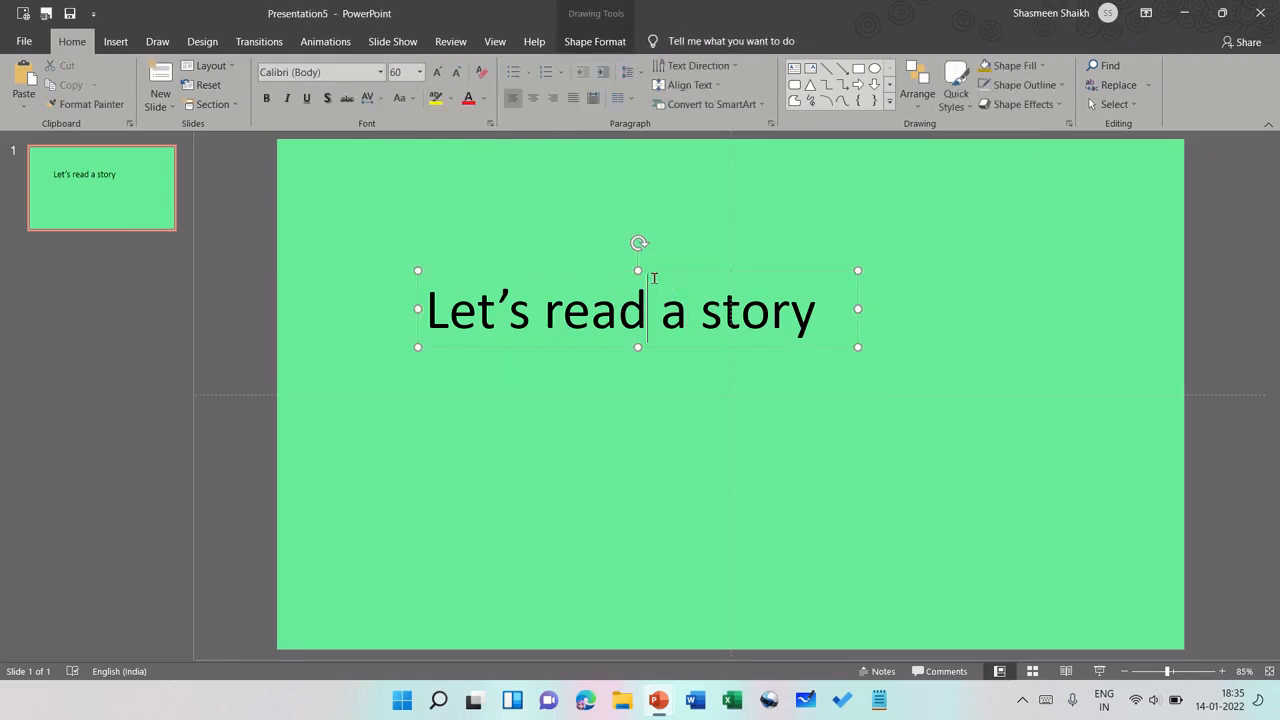
{"action": "left_click", "coordinate": [654, 274]}
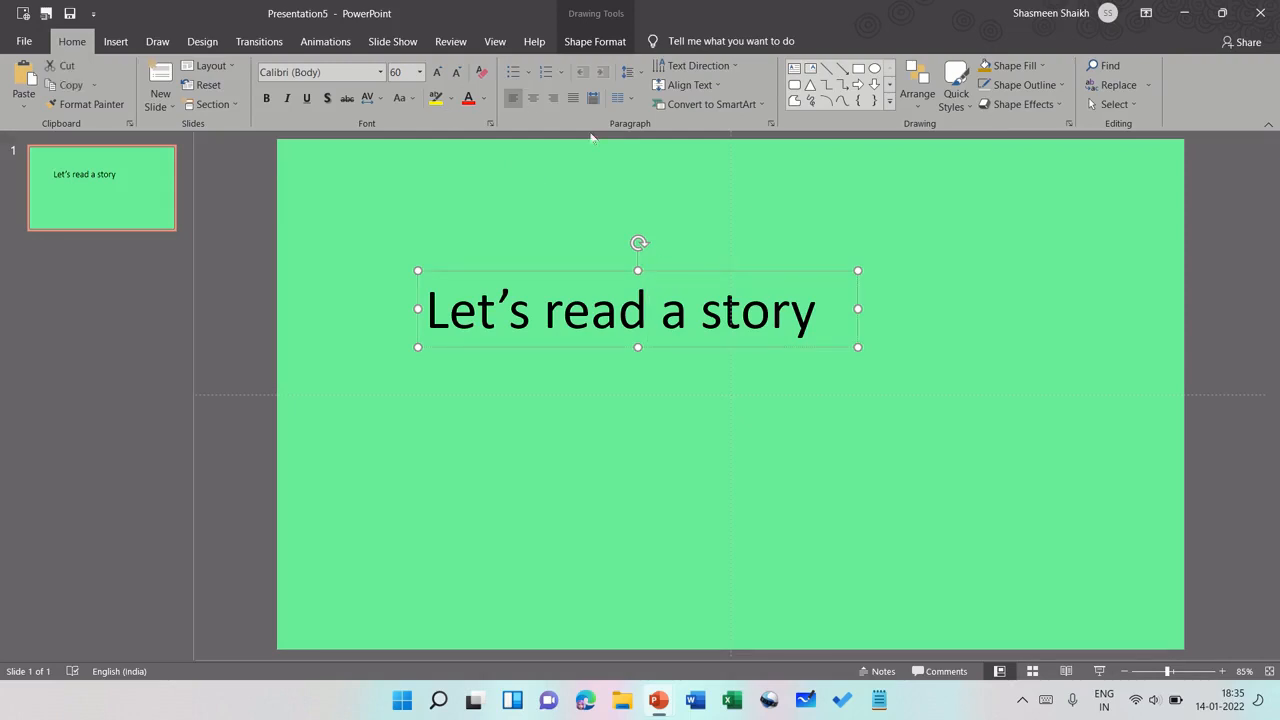
{"action": "left_click", "coordinate": [534, 98]}
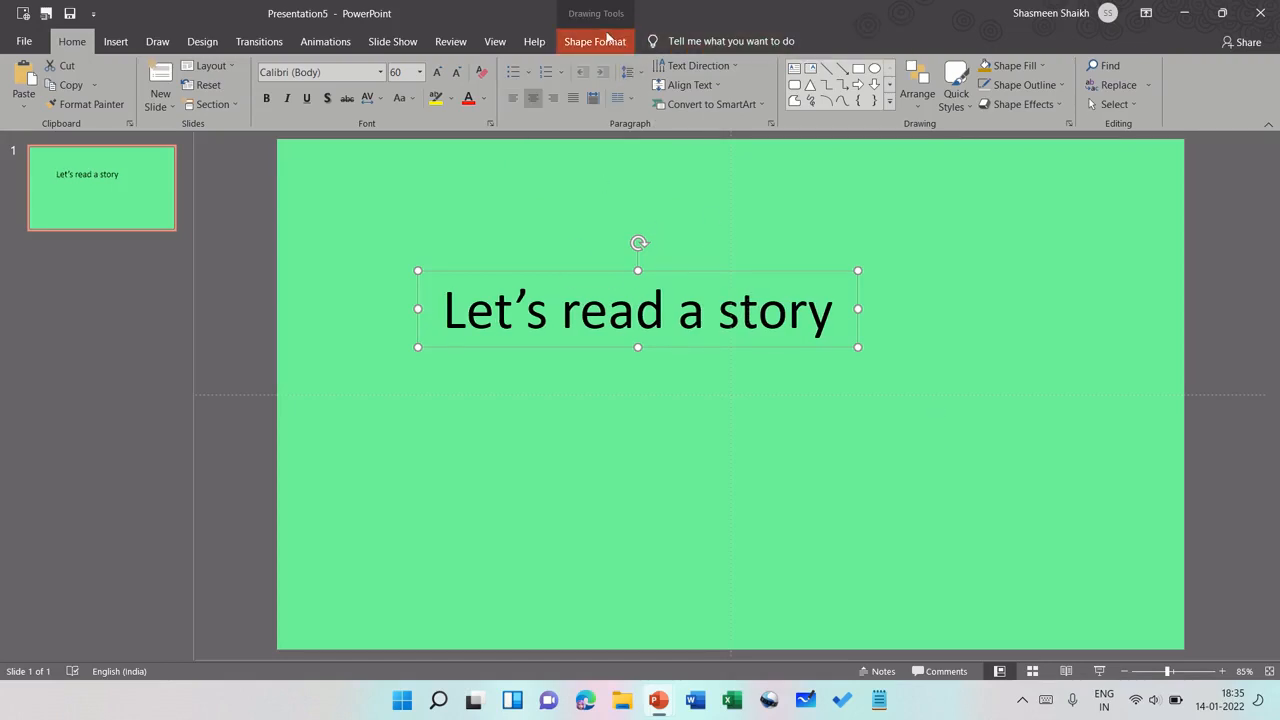
Step: Fill the title text with a light coral red from the standard colours
{"action": "left_click", "coordinate": [595, 41]}
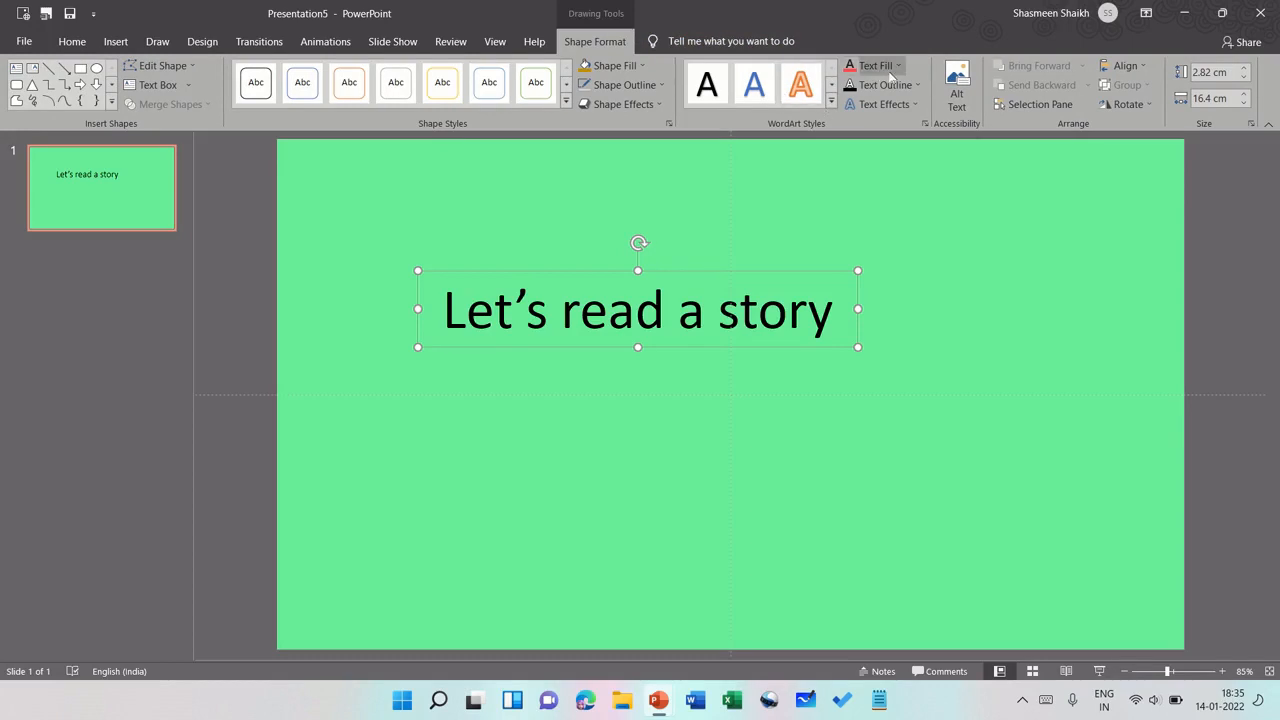
{"action": "left_click", "coordinate": [891, 72]}
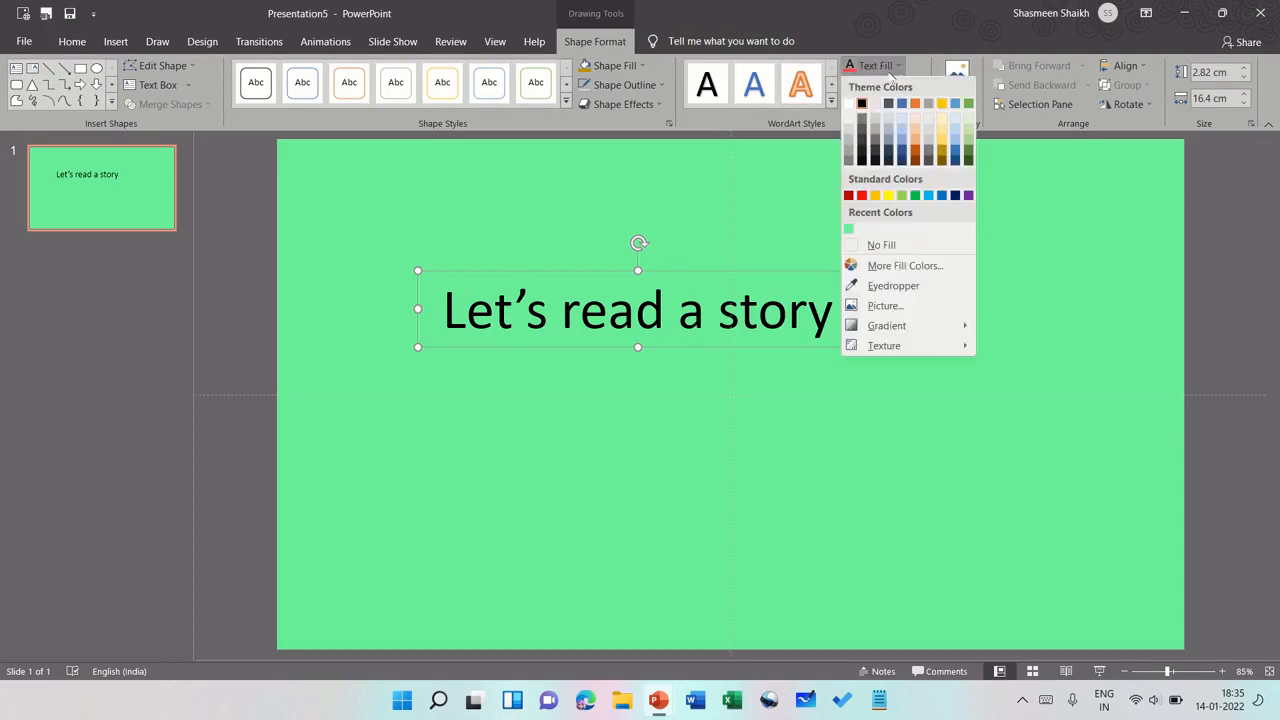
{"action": "left_click", "coordinate": [905, 265]}
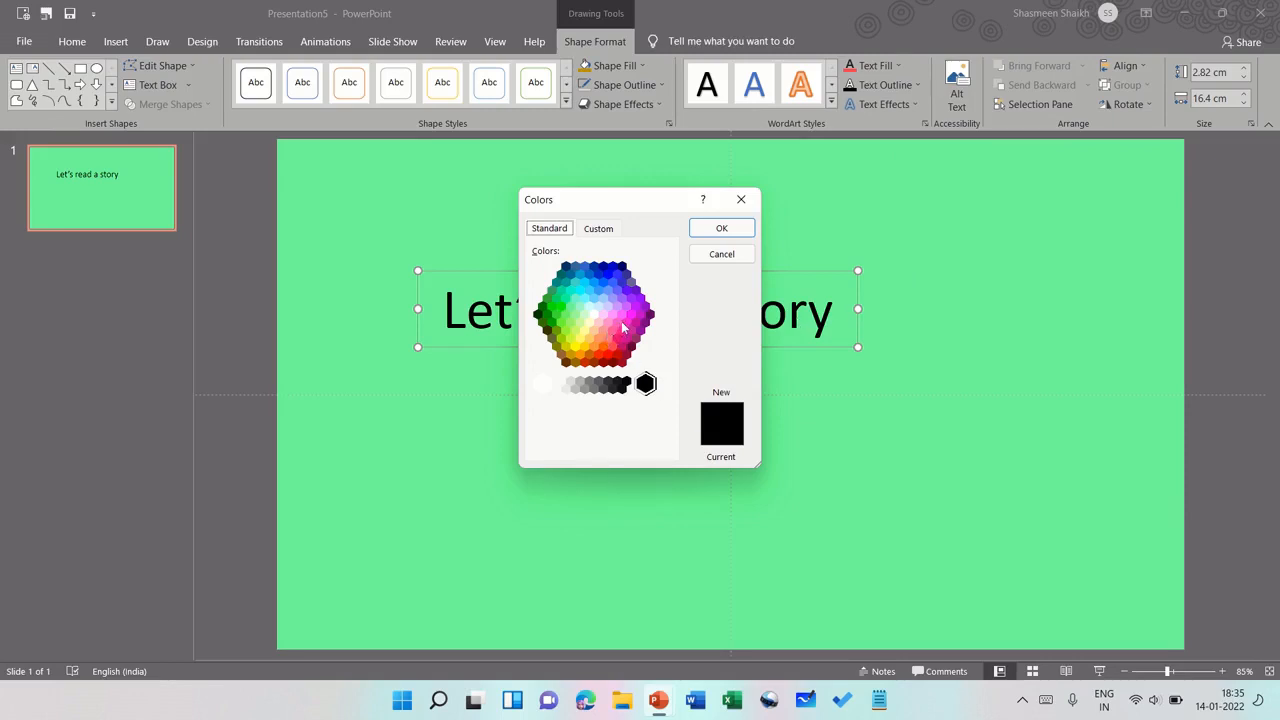
{"action": "left_click", "coordinate": [622, 328]}
{"action": "left_click", "coordinate": [613, 346]}
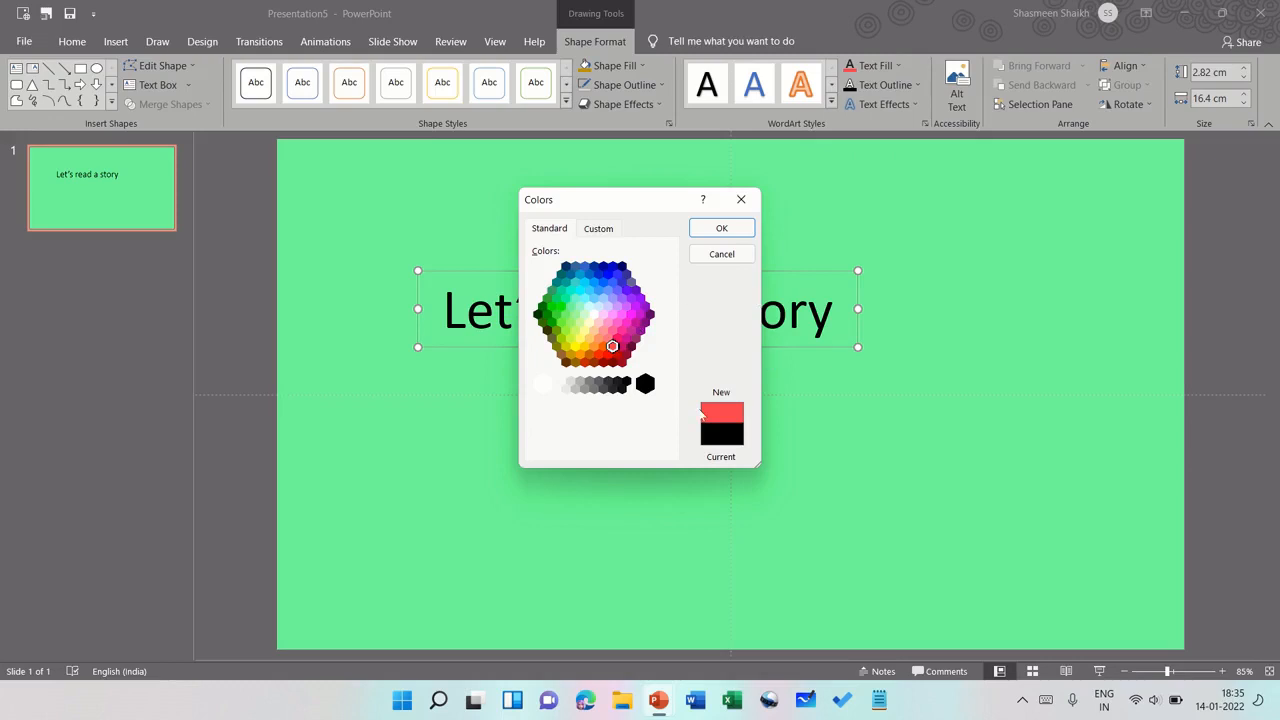
{"action": "left_click", "coordinate": [724, 229]}
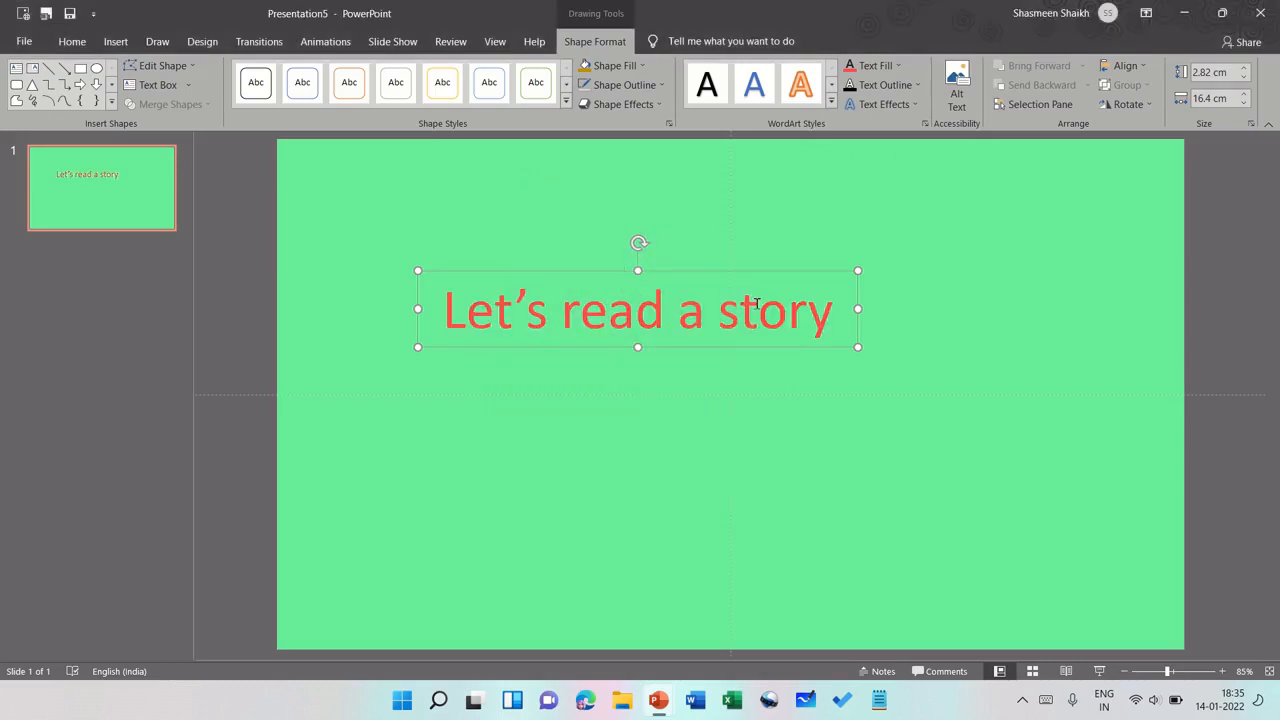
Step: Give the title text a 2¼ pt outline and move its text box to about the slide's centre
{"action": "left_click", "coordinate": [889, 86]}
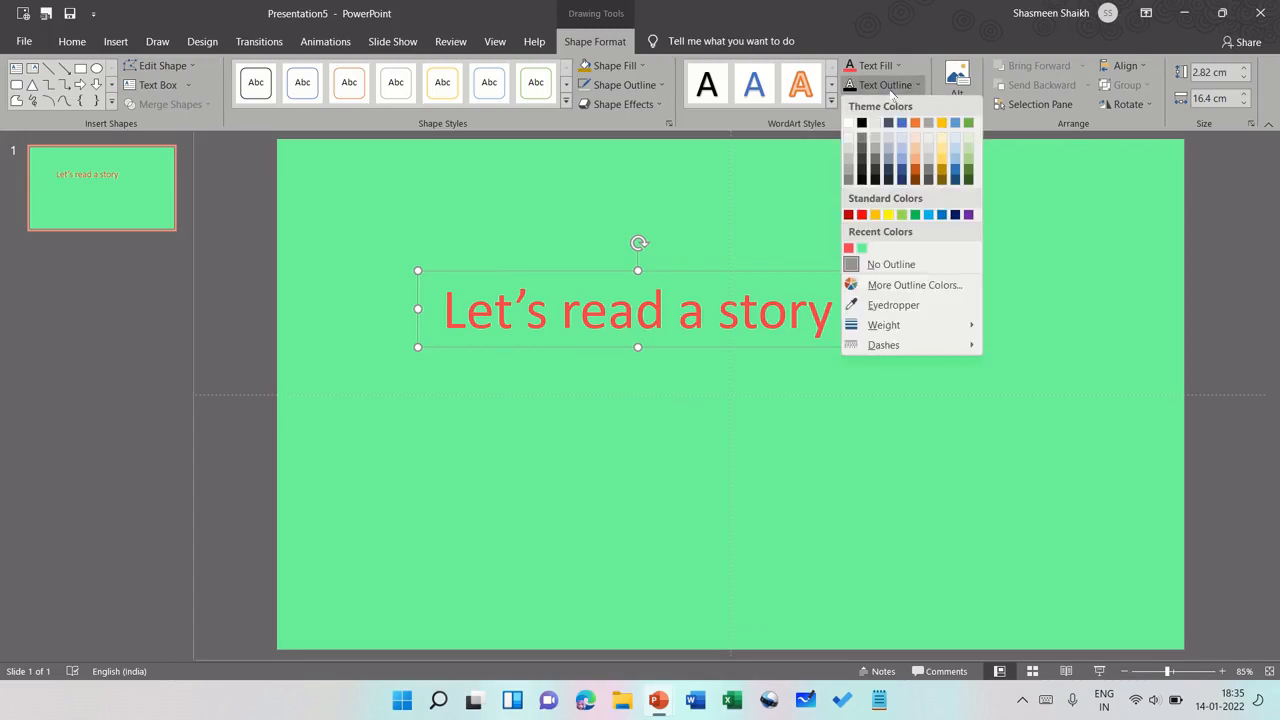
{"action": "mouse_move", "coordinate": [945, 326]}
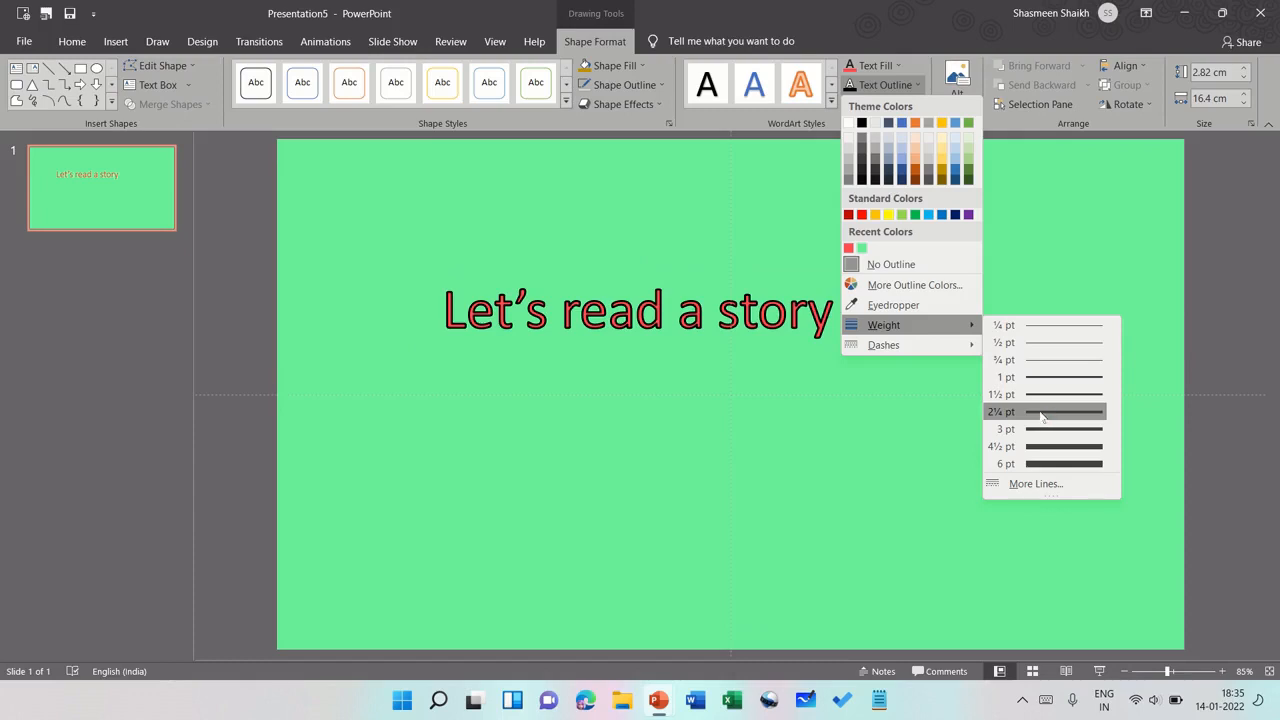
{"action": "left_click", "coordinate": [1041, 415]}
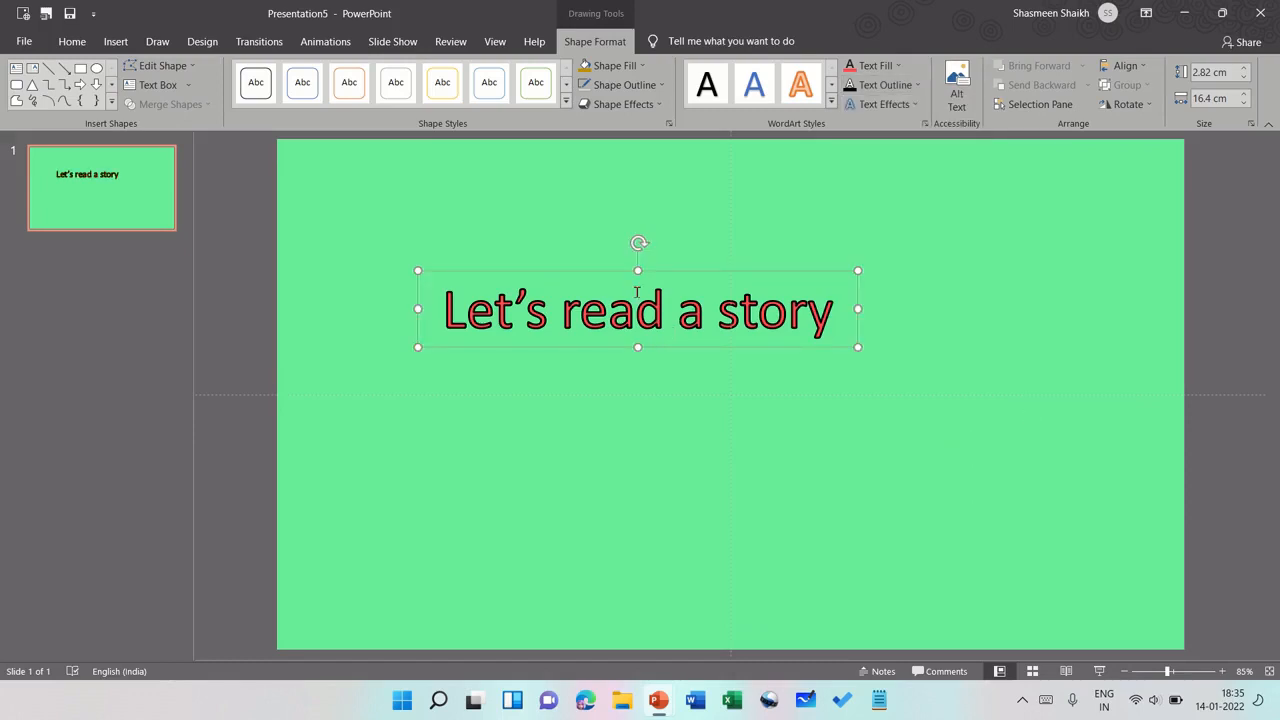
{"action": "left_click_drag", "start_coordinate": [680, 268], "coordinate": [759, 350]}
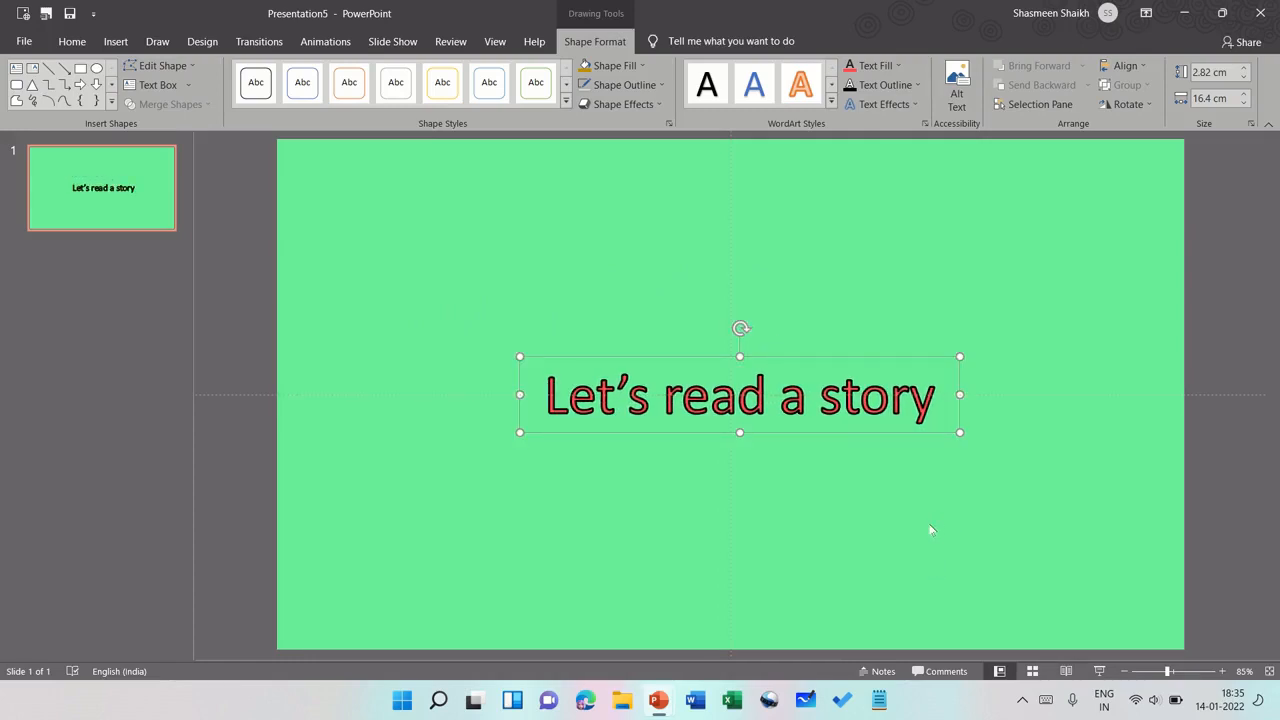
Step: Add a second slide and delete its title and content placeholders
{"action": "right_click", "coordinate": [71, 282]}
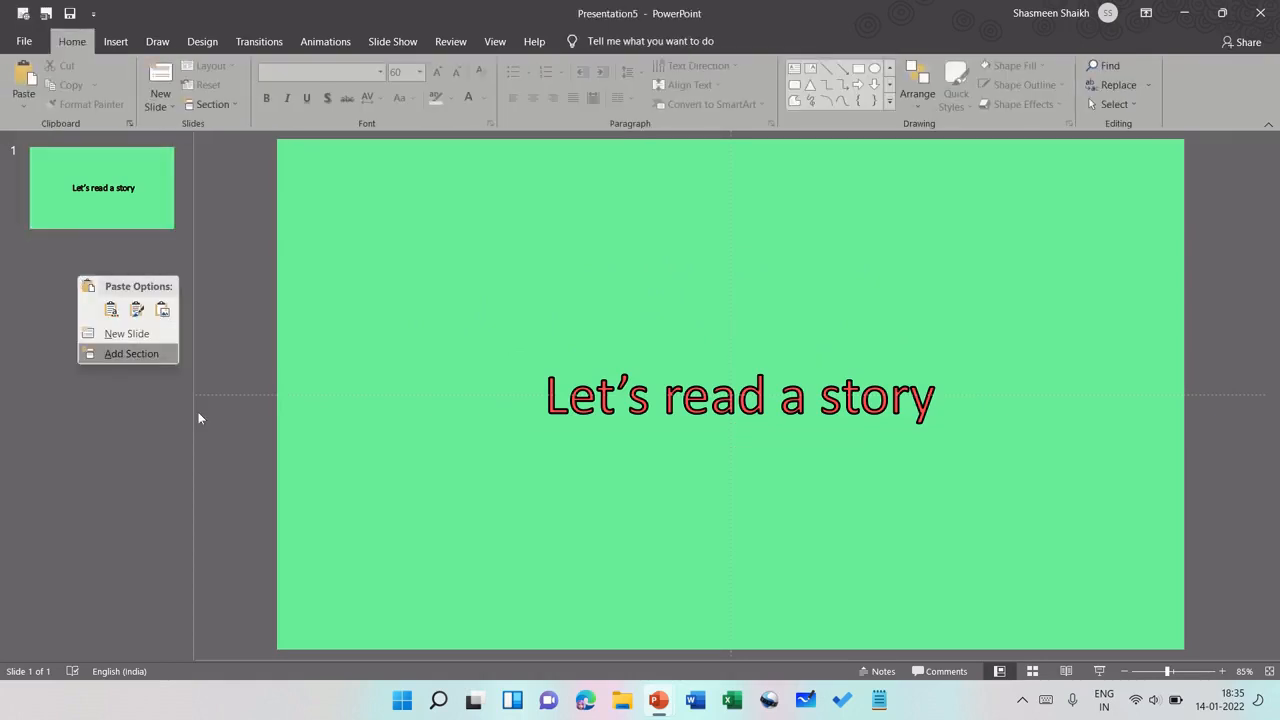
{"action": "left_click", "coordinate": [132, 334]}
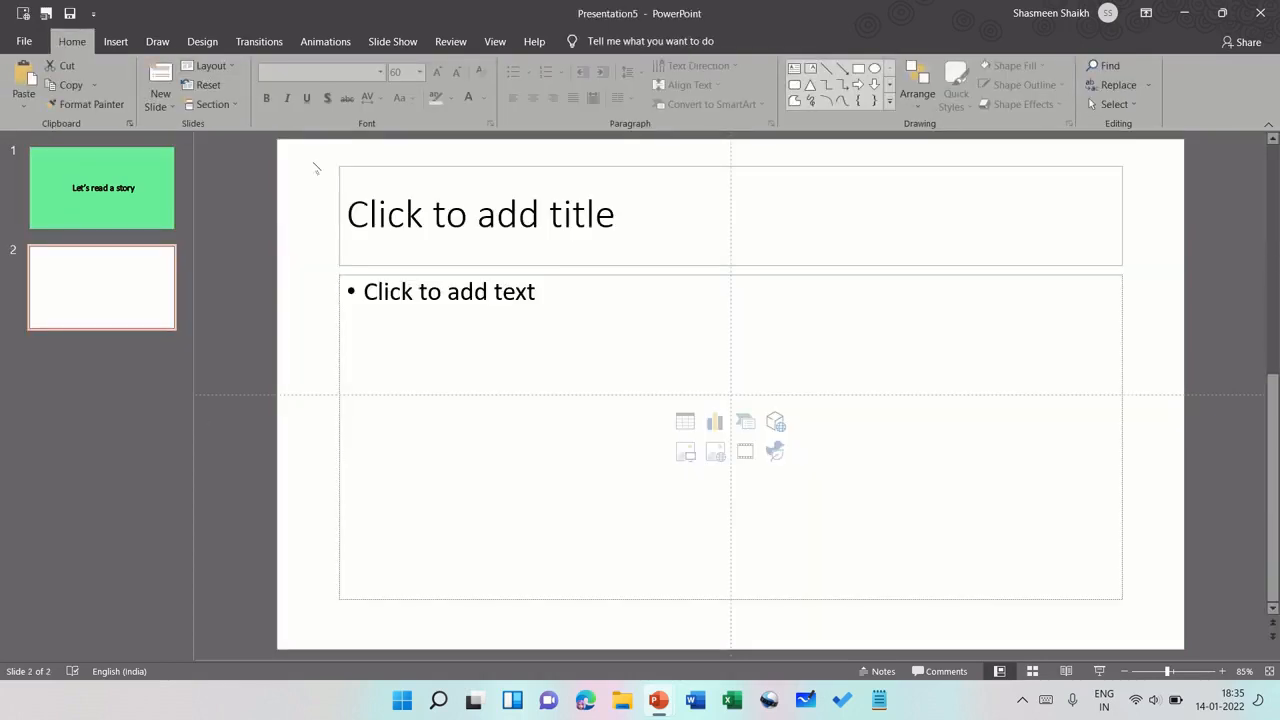
{"action": "left_click_drag", "start_coordinate": [315, 168], "coordinate": [1151, 623]}
{"action": "key", "text": "Delete"}
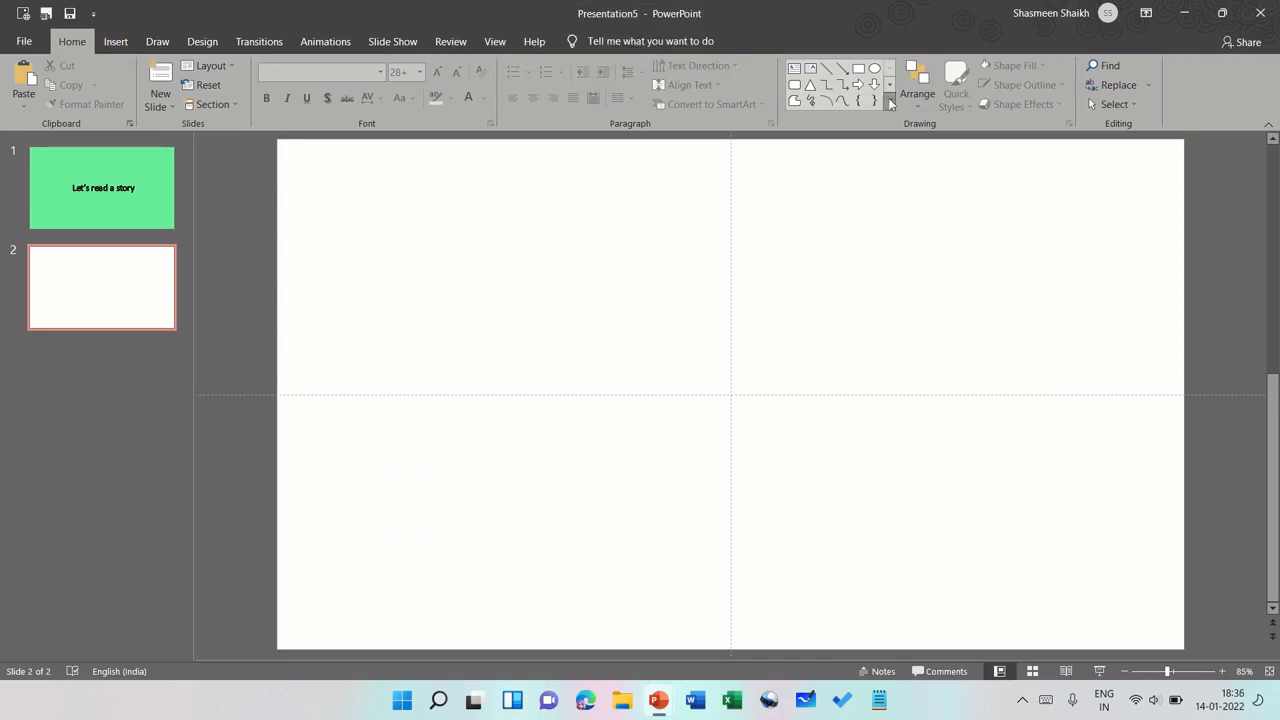
Step: Draw a rectangle of about 16.9 by 19 cm covering the right half of the second slide
{"action": "left_click", "coordinate": [889, 102]}
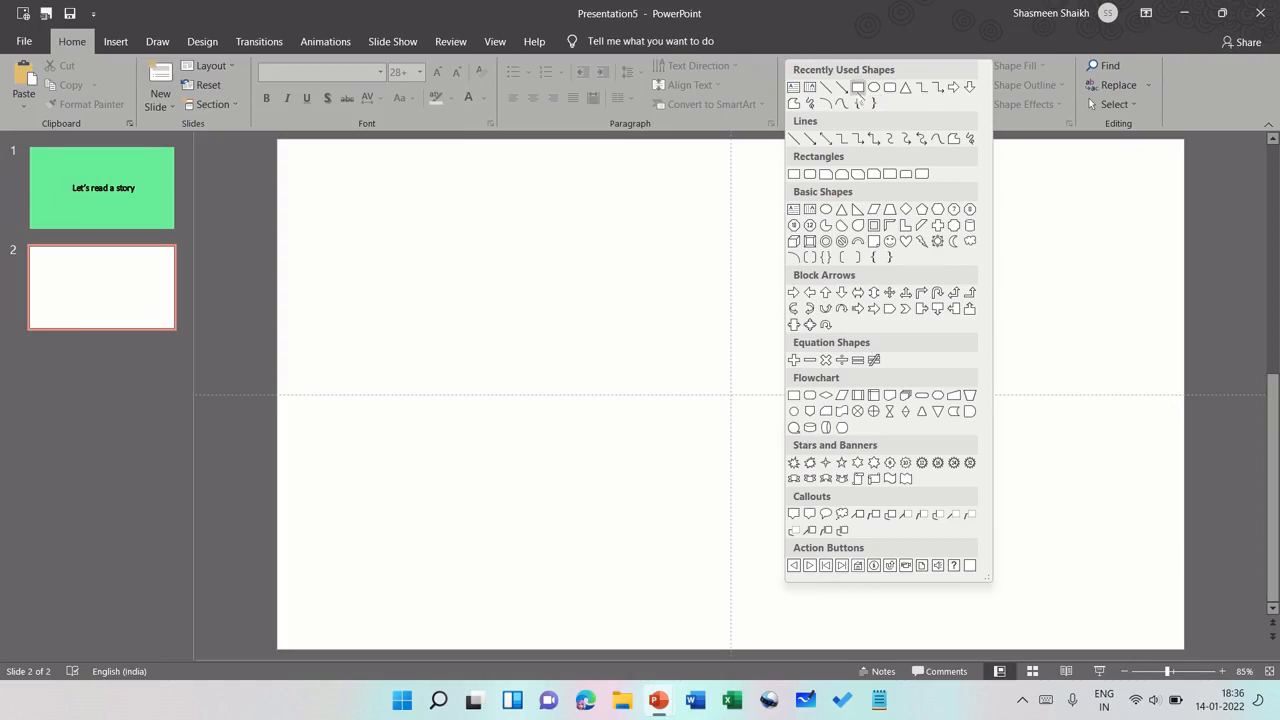
{"action": "left_click", "coordinate": [858, 88]}
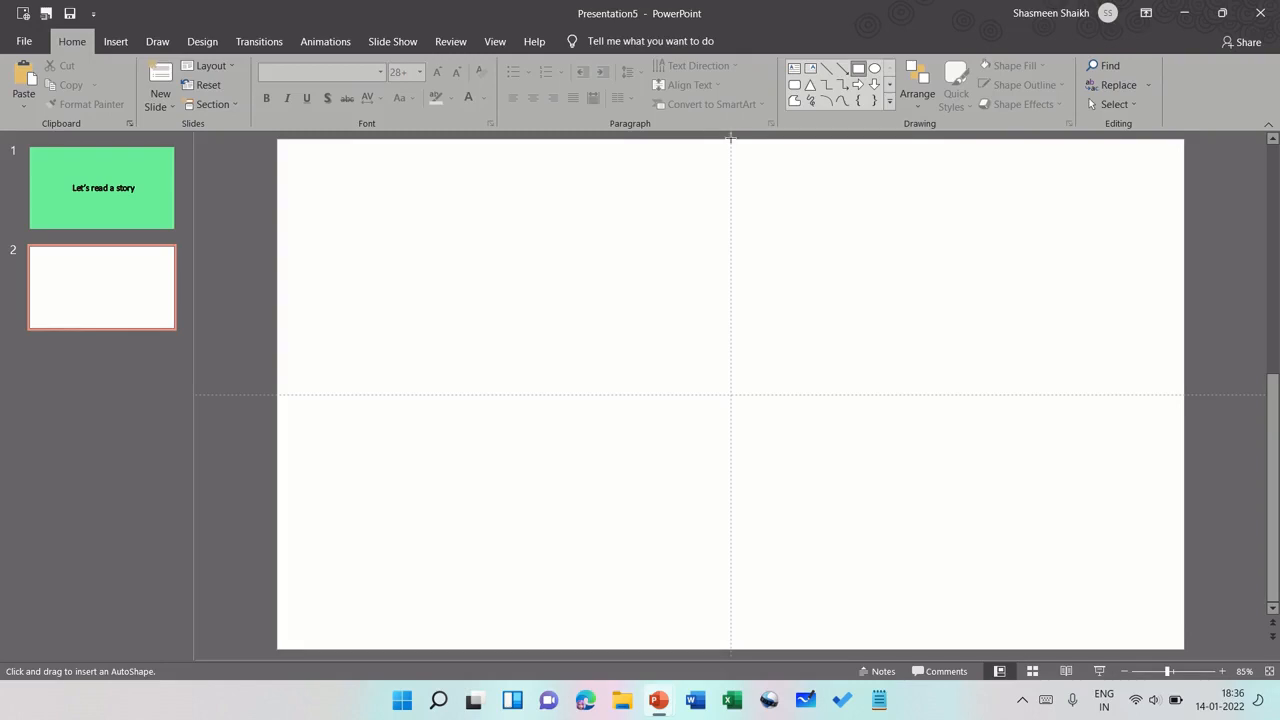
{"action": "left_click_drag", "start_coordinate": [730, 139], "coordinate": [1186, 650]}
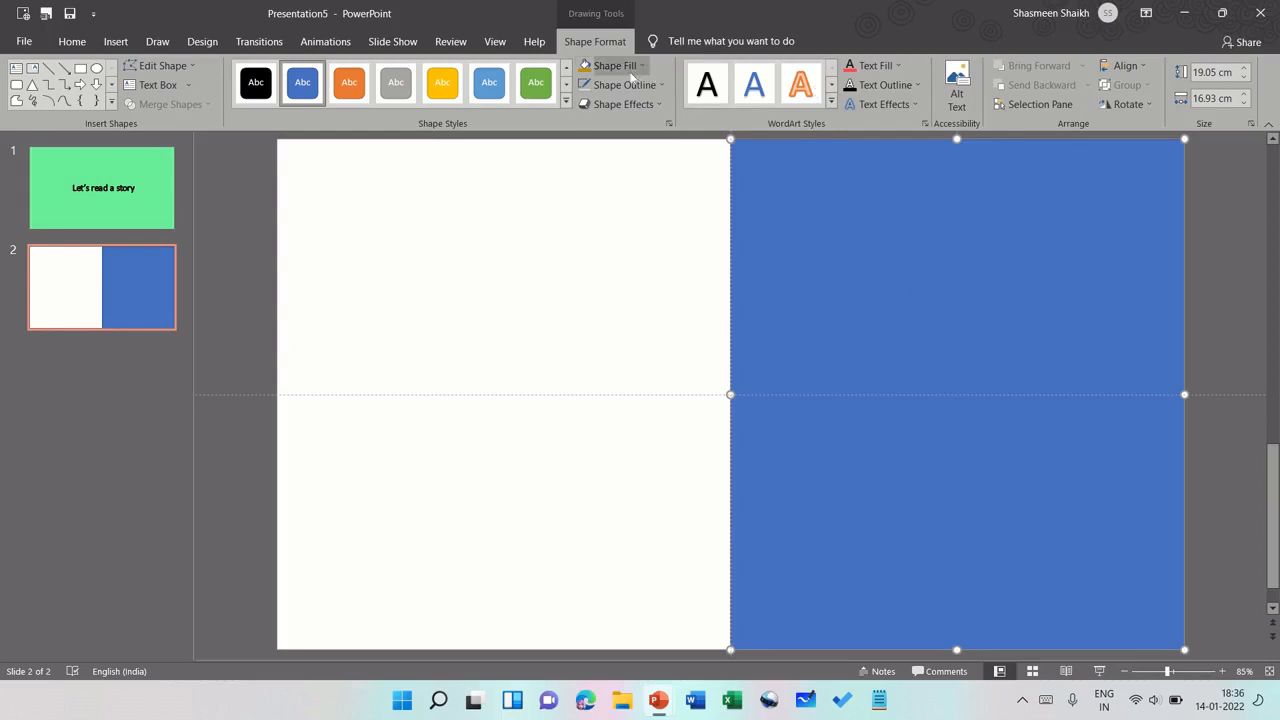
Step: Fill the rectangle on the second slide's right half with a light yellow-green from the standard colour honeycomb
{"action": "left_click", "coordinate": [615, 66]}
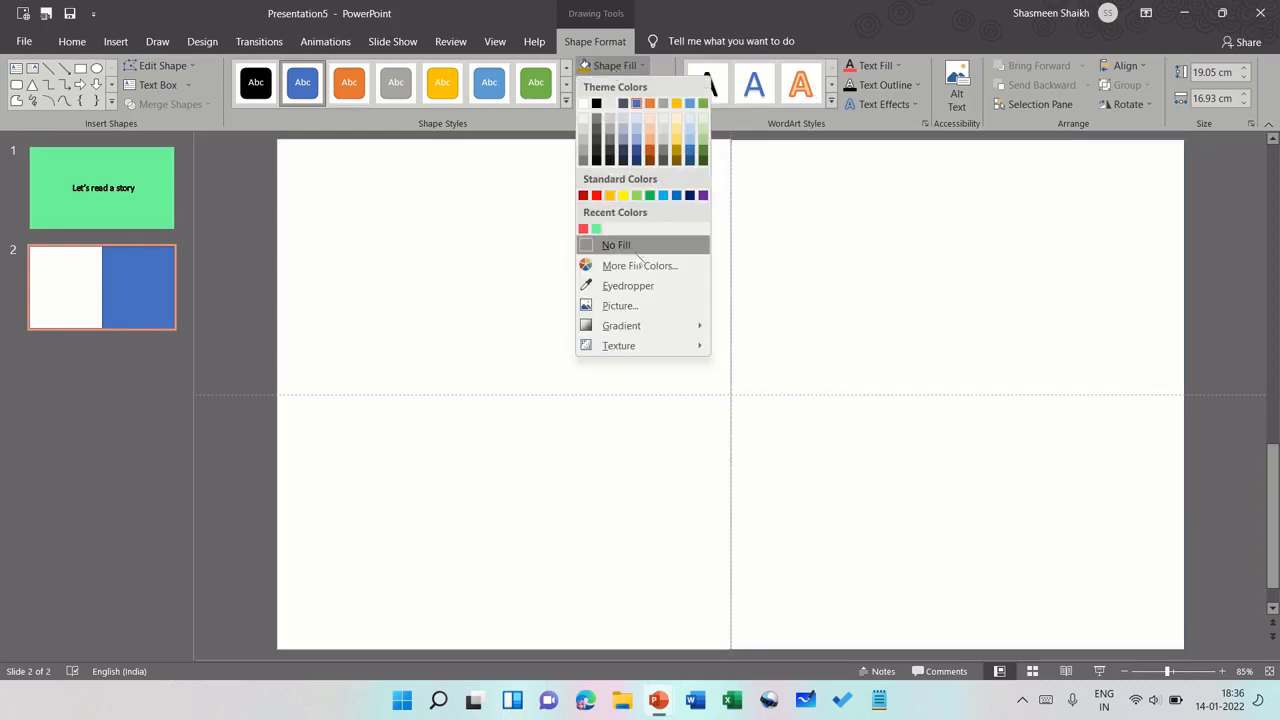
{"action": "left_click", "coordinate": [639, 266]}
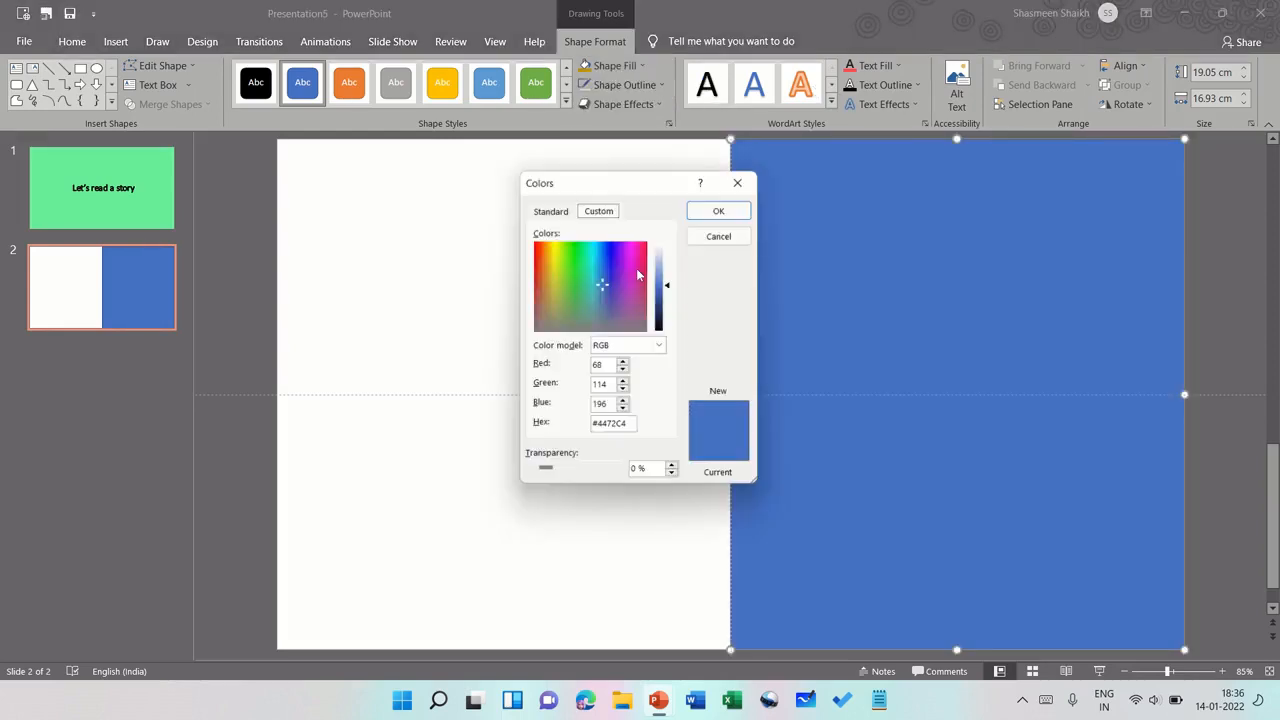
{"action": "left_click", "coordinate": [548, 209]}
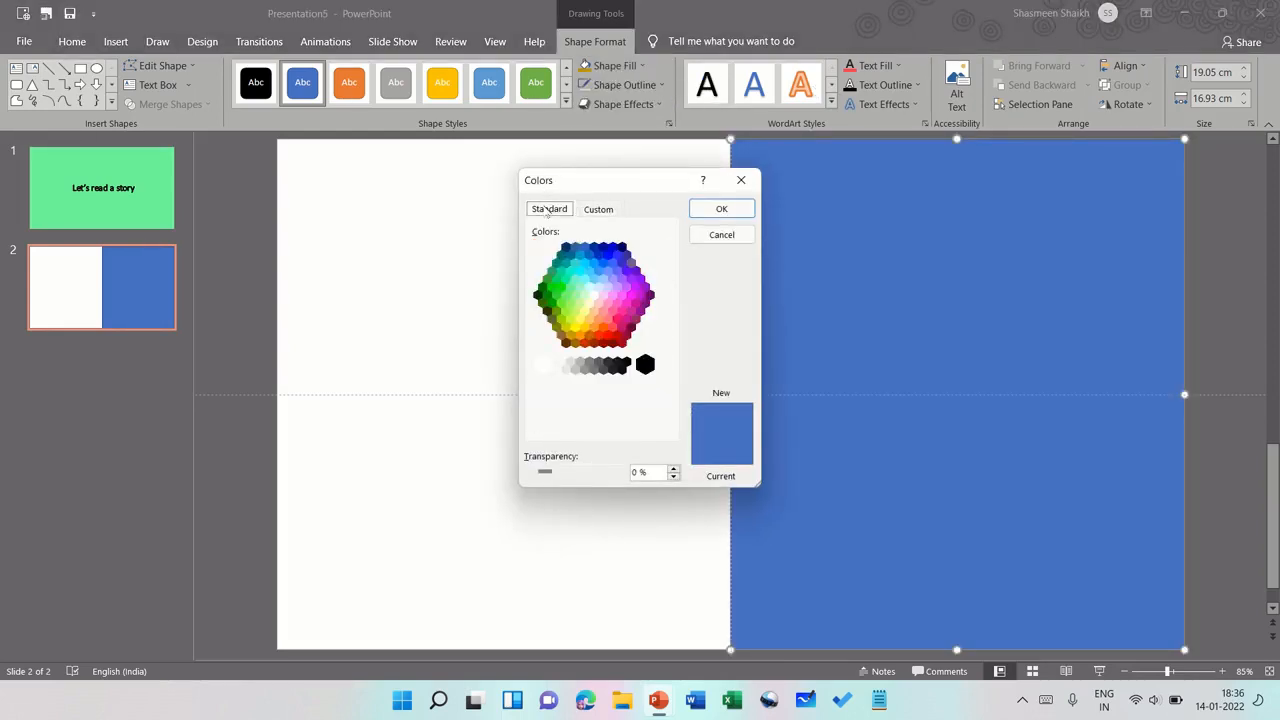
{"action": "left_click", "coordinate": [577, 340]}
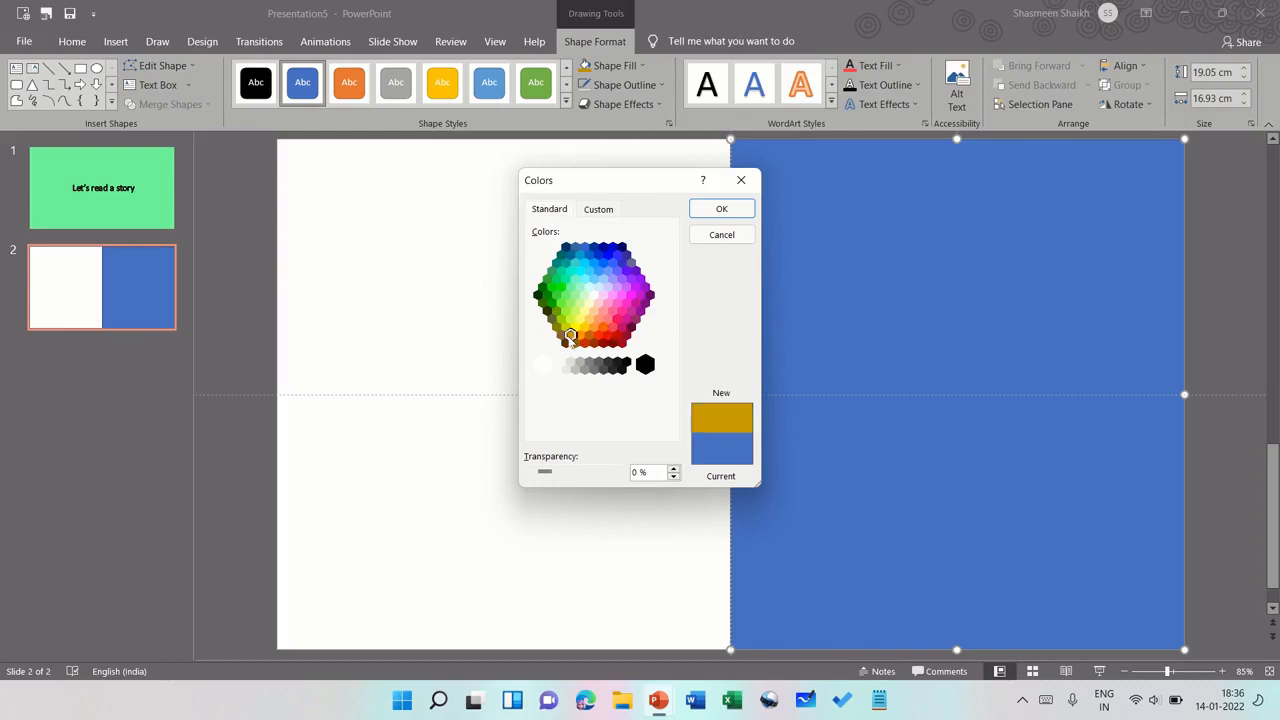
{"action": "left_click", "coordinate": [581, 322]}
{"action": "left_click", "coordinate": [589, 303]}
{"action": "left_click", "coordinate": [597, 306]}
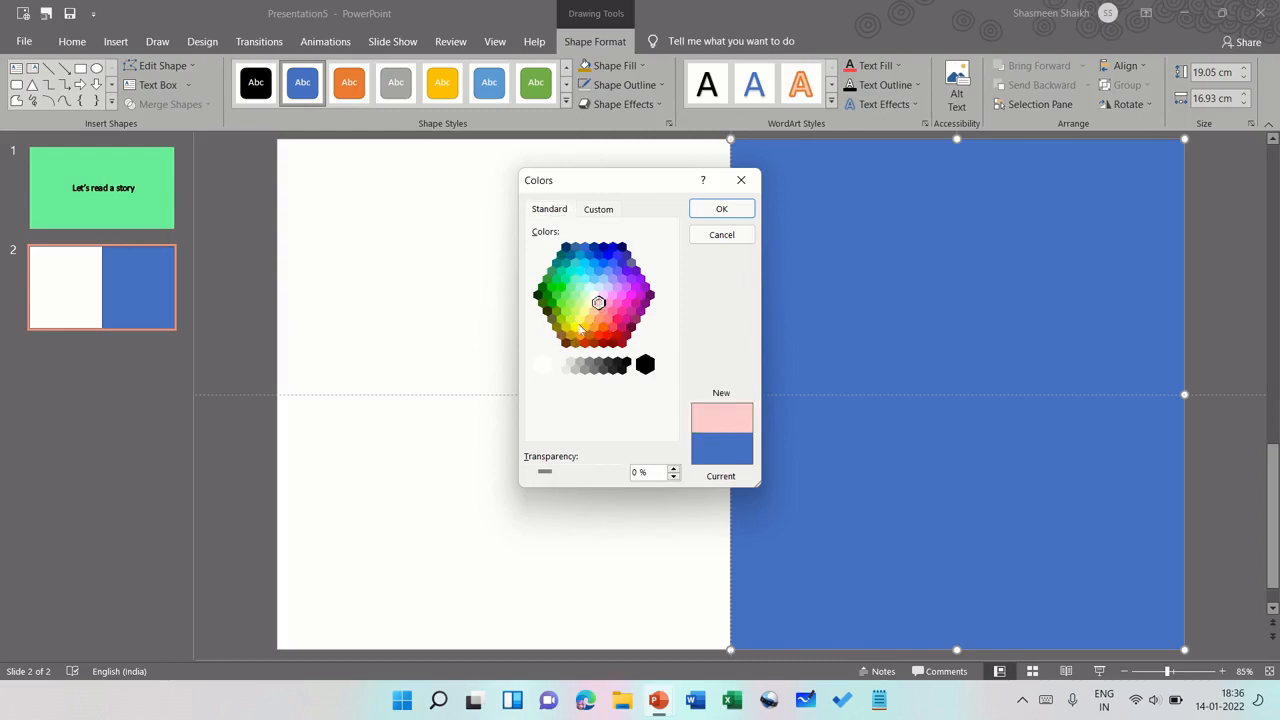
{"action": "left_click", "coordinate": [578, 330]}
{"action": "left_click", "coordinate": [570, 336]}
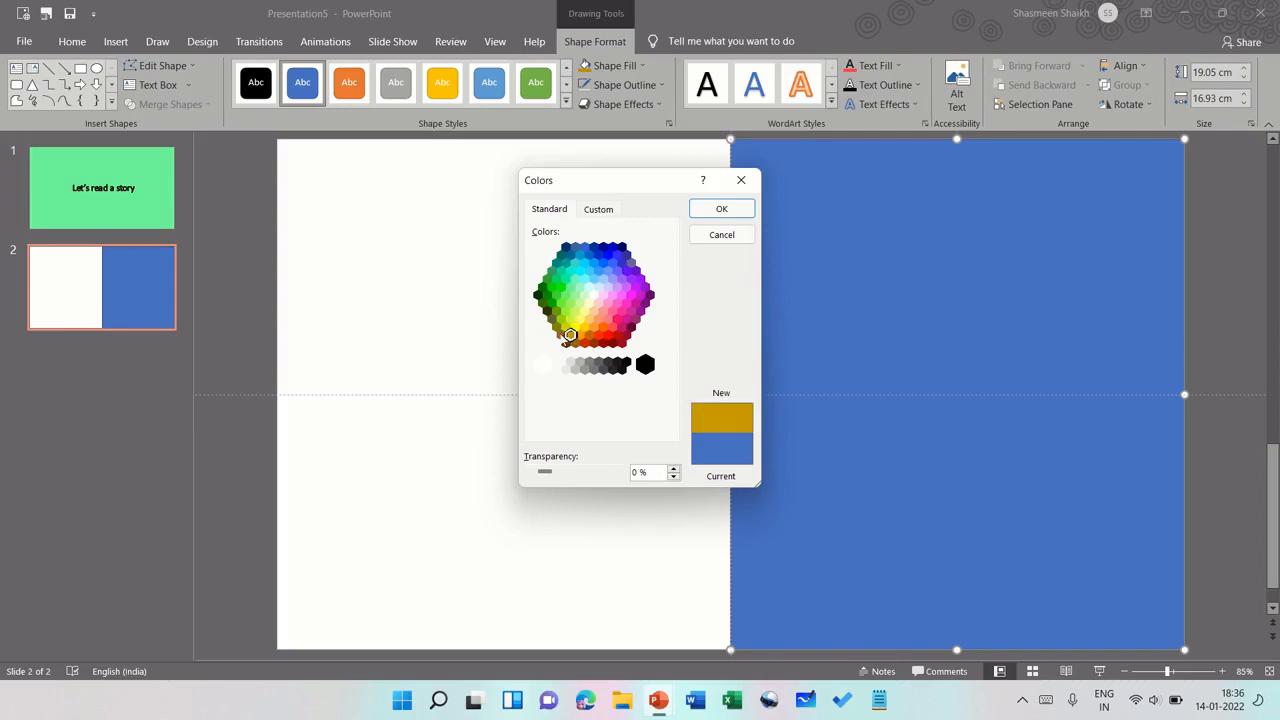
{"action": "left_click", "coordinate": [561, 326]}
{"action": "left_click", "coordinate": [576, 329]}
{"action": "left_click", "coordinate": [575, 344]}
{"action": "left_click", "coordinate": [576, 329]}
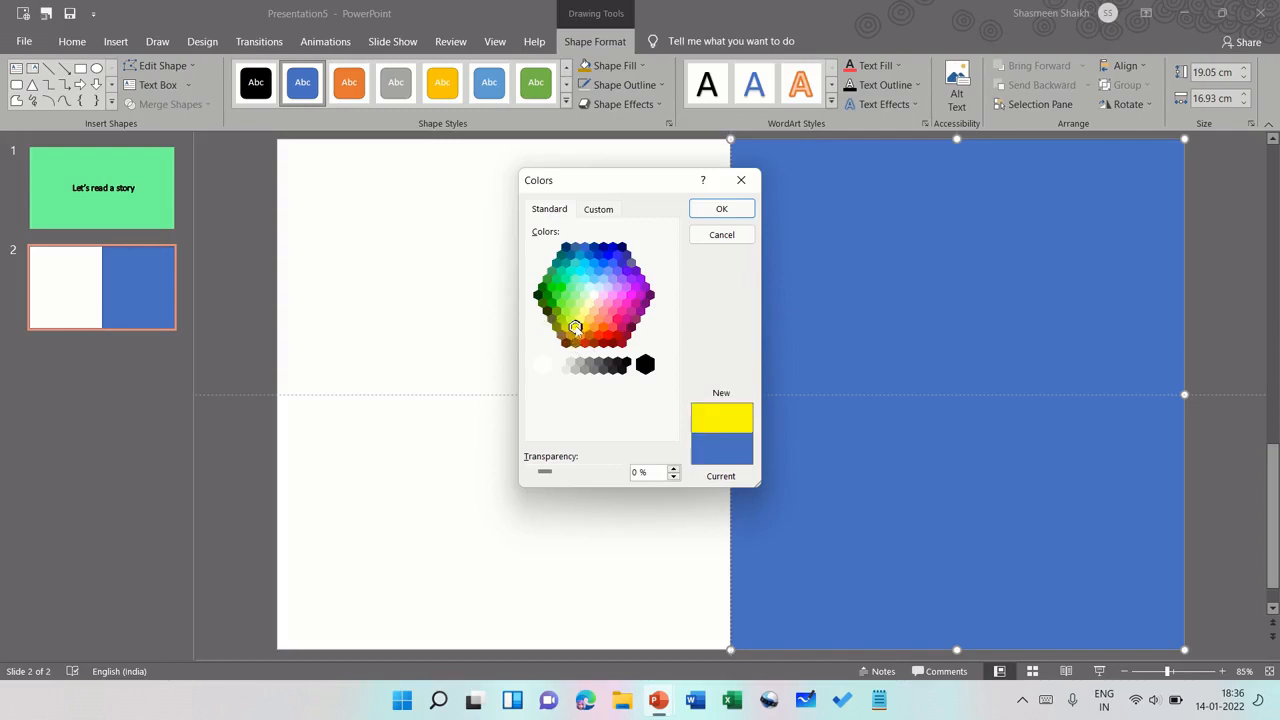
{"action": "left_click", "coordinate": [589, 304]}
{"action": "left_click", "coordinate": [541, 364]}
{"action": "left_click", "coordinate": [589, 304]}
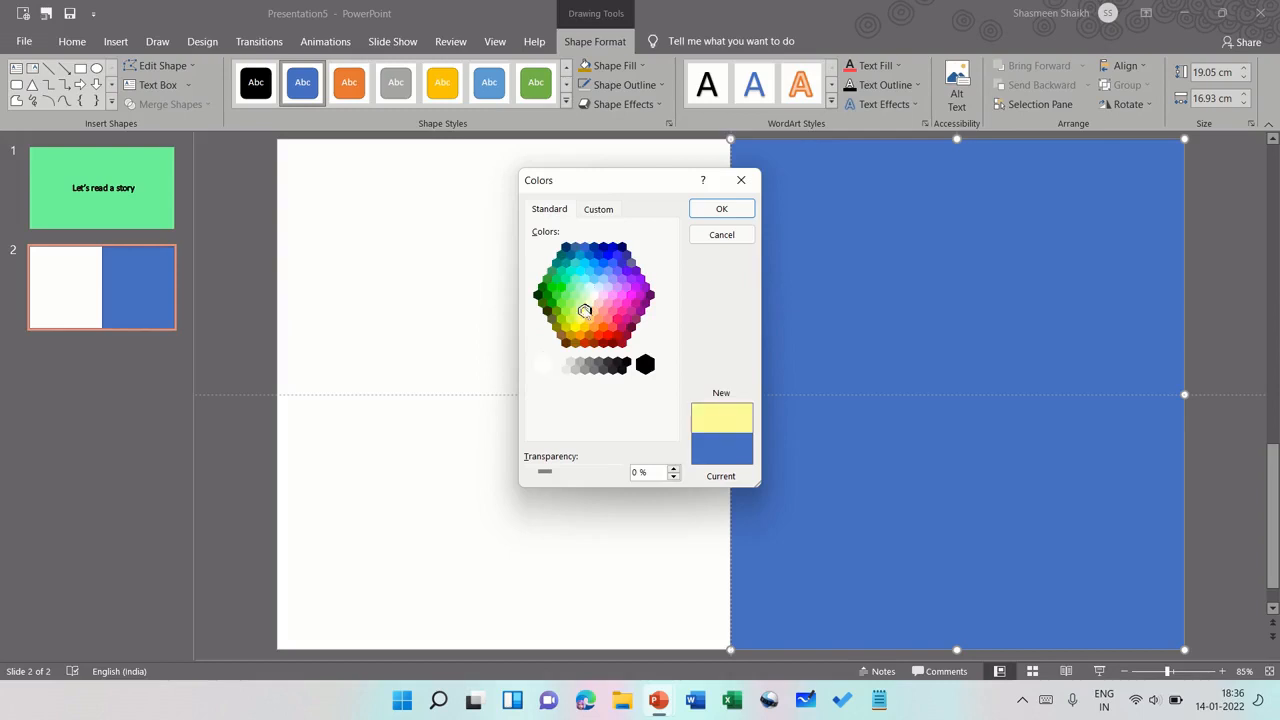
{"action": "left_click", "coordinate": [575, 311]}
{"action": "left_click", "coordinate": [563, 303]}
{"action": "left_click", "coordinate": [556, 311]}
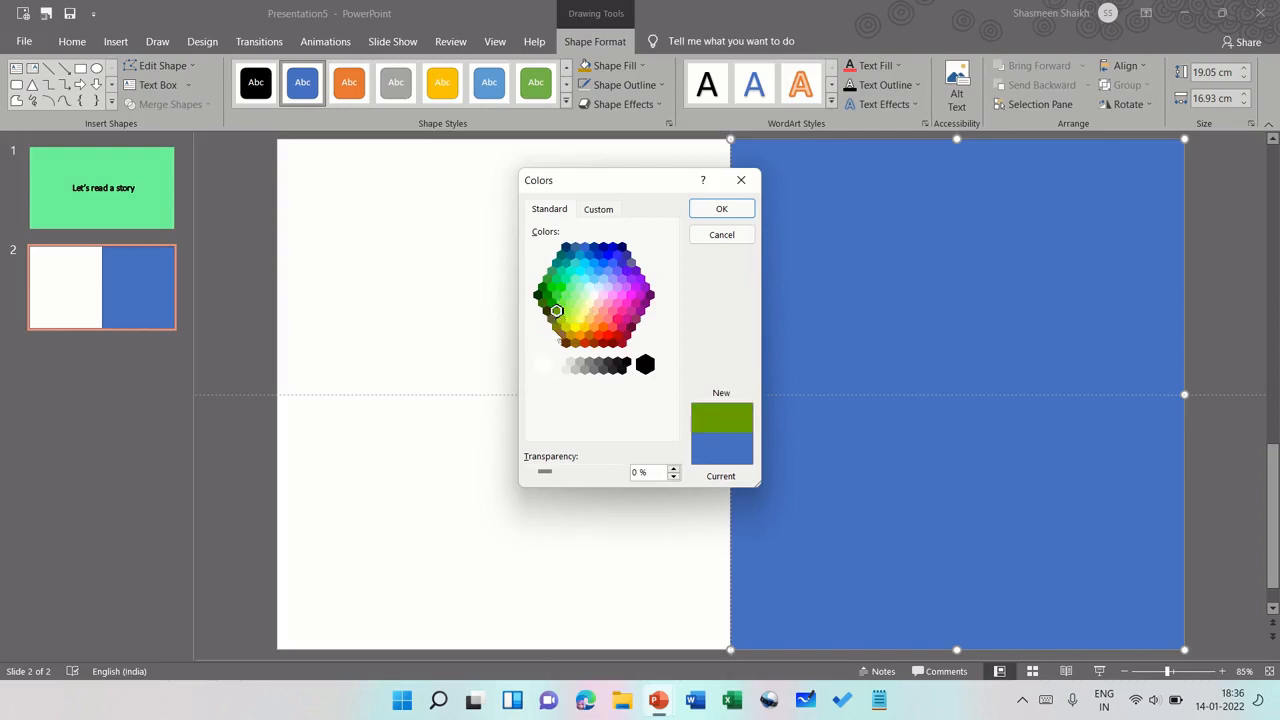
{"action": "left_click", "coordinate": [565, 311]}
{"action": "left_click", "coordinate": [575, 311]}
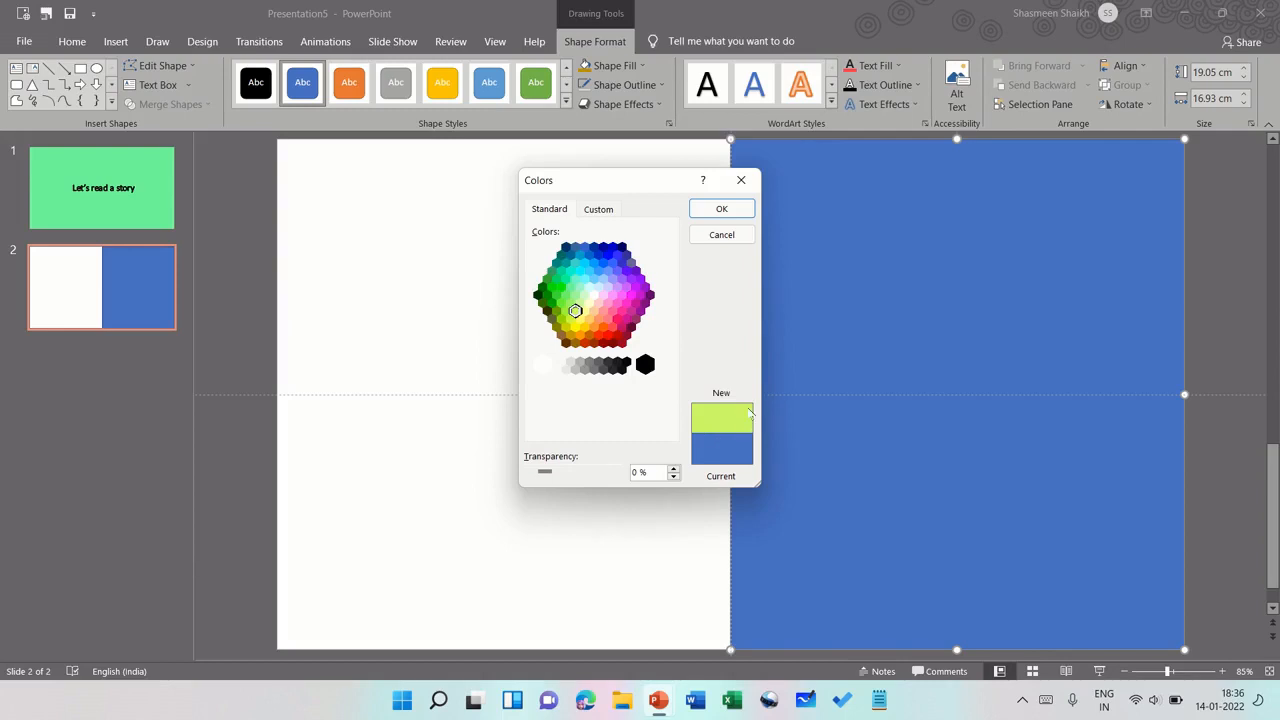
{"action": "left_click", "coordinate": [721, 209]}
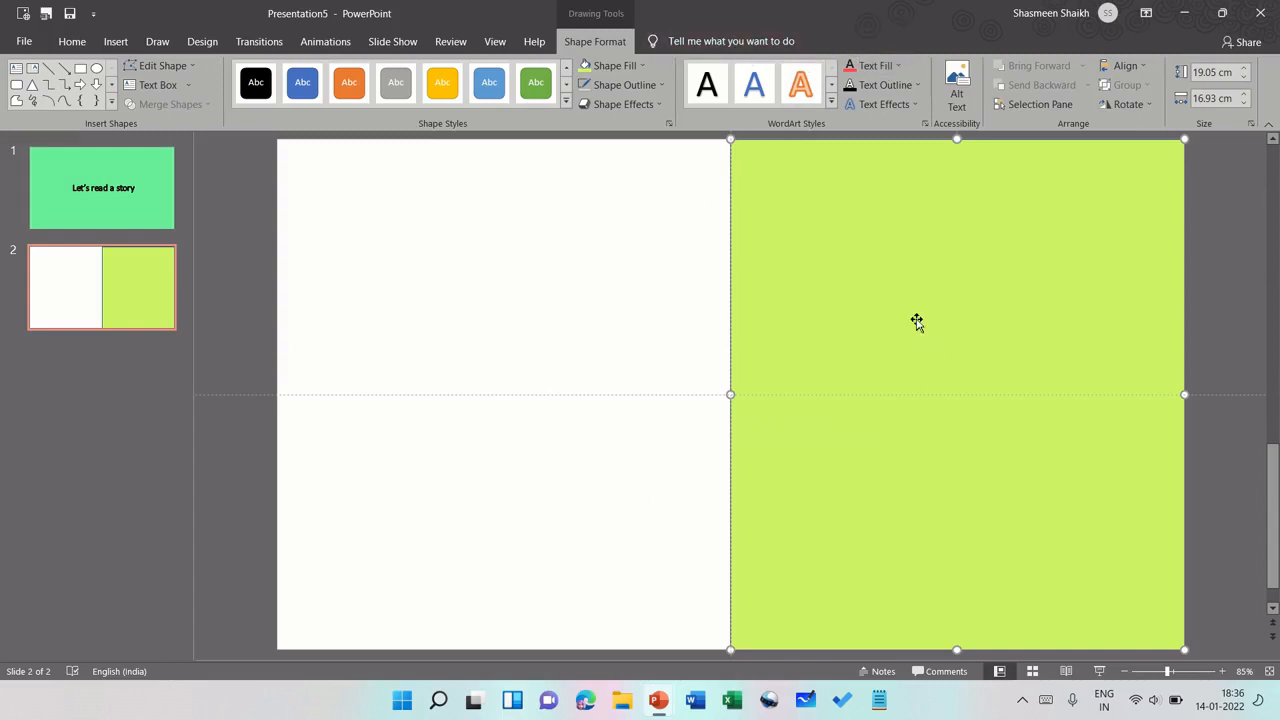
Step: Remove the green rectangle's outline and apply a dark-variation linear gradient that is darkest along the slide's vertical centre line
{"action": "left_click", "coordinate": [629, 86]}
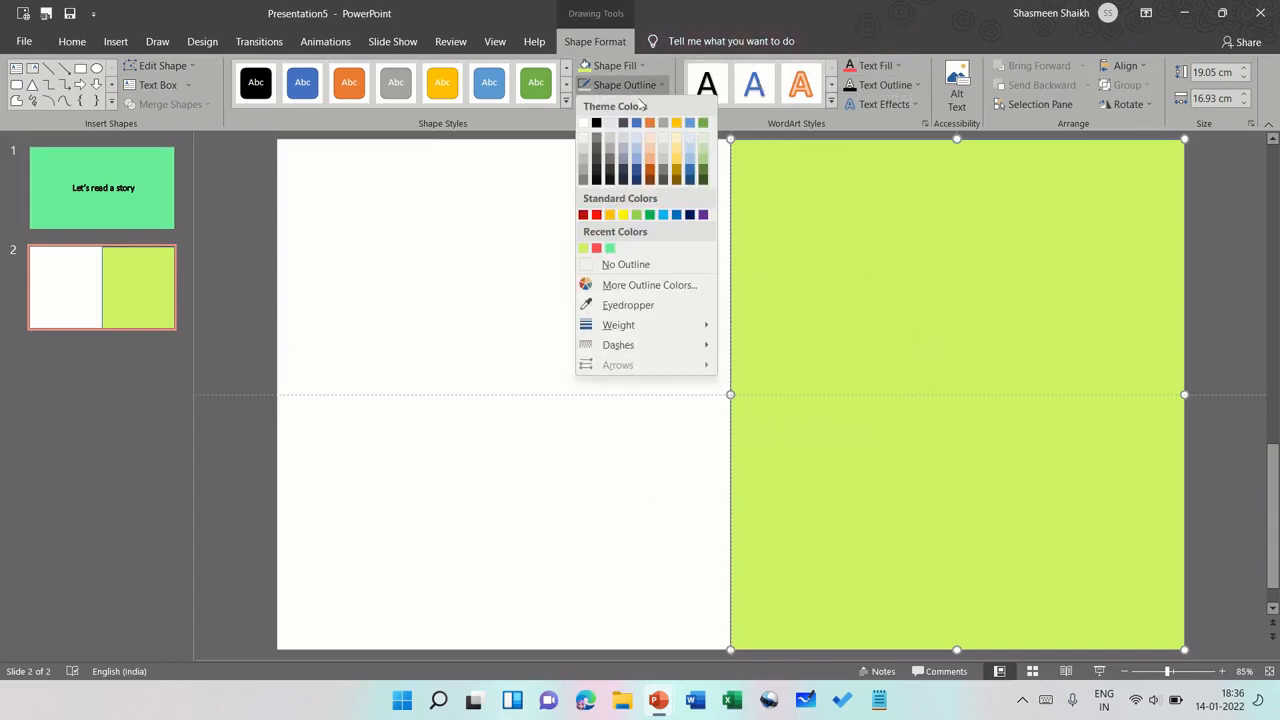
{"action": "left_click", "coordinate": [621, 265]}
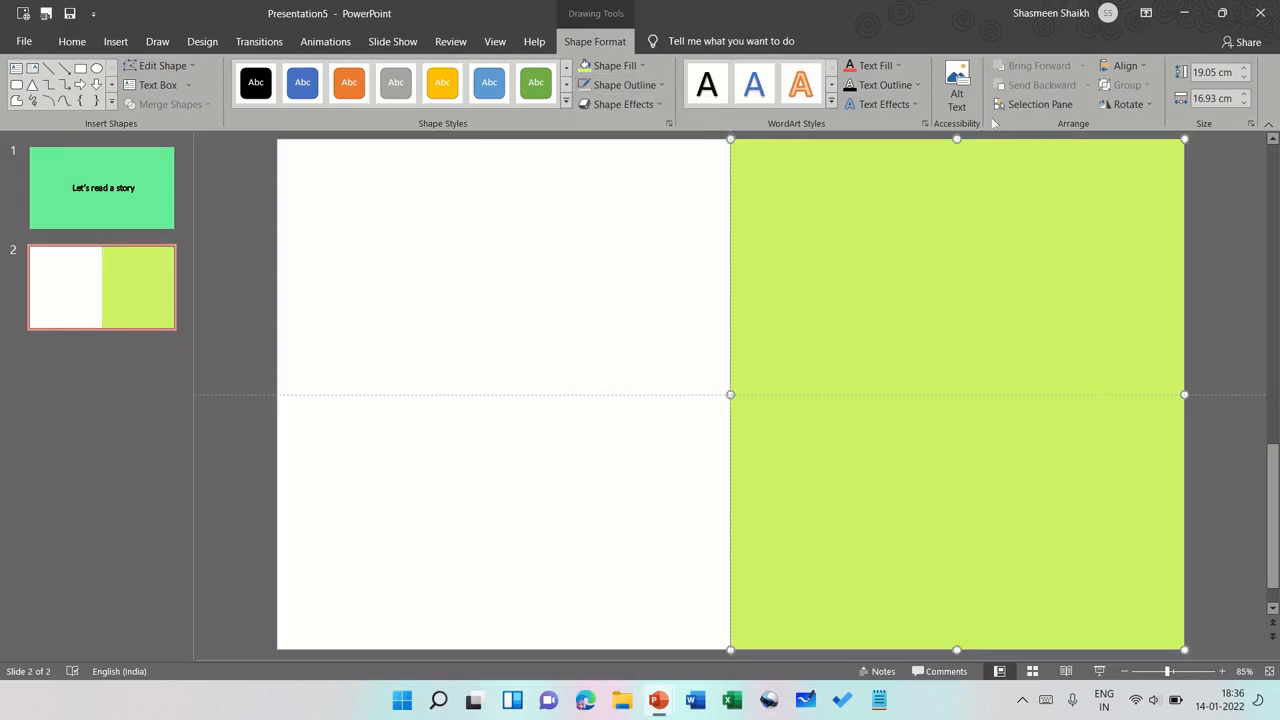
{"action": "left_click", "coordinate": [610, 65]}
{"action": "mouse_move", "coordinate": [645, 333]}
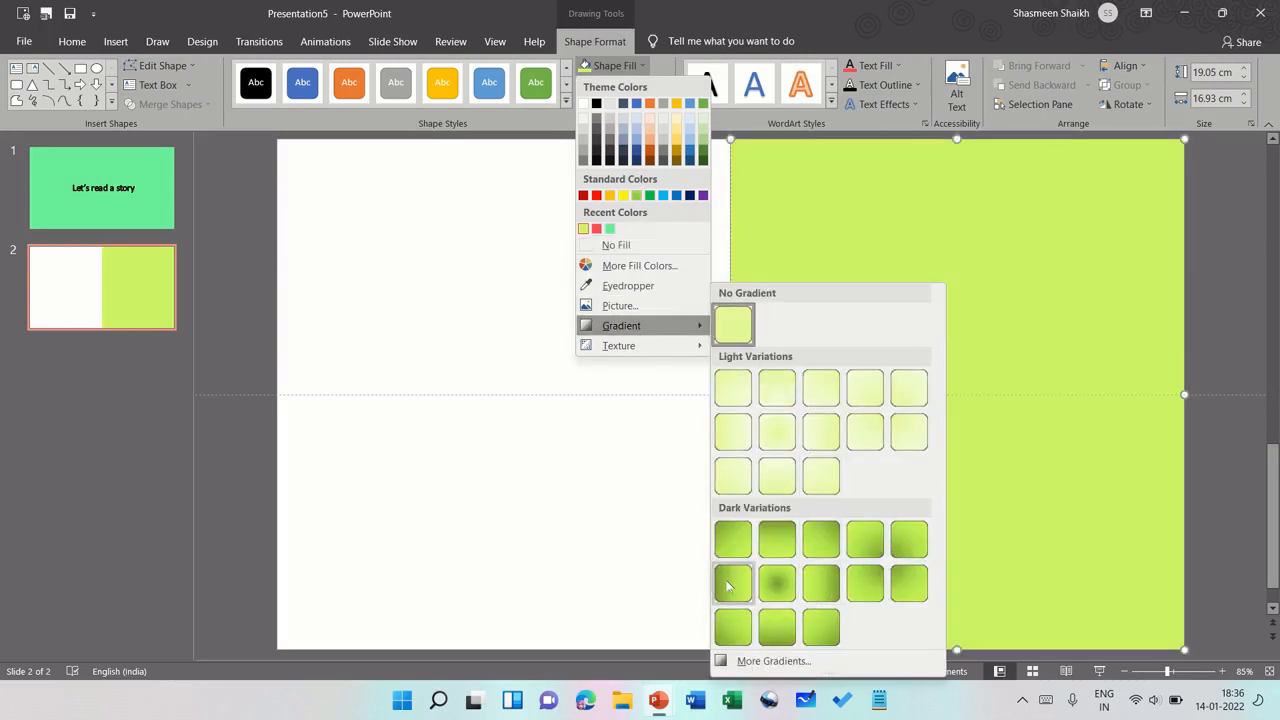
{"action": "left_click", "coordinate": [729, 587]}
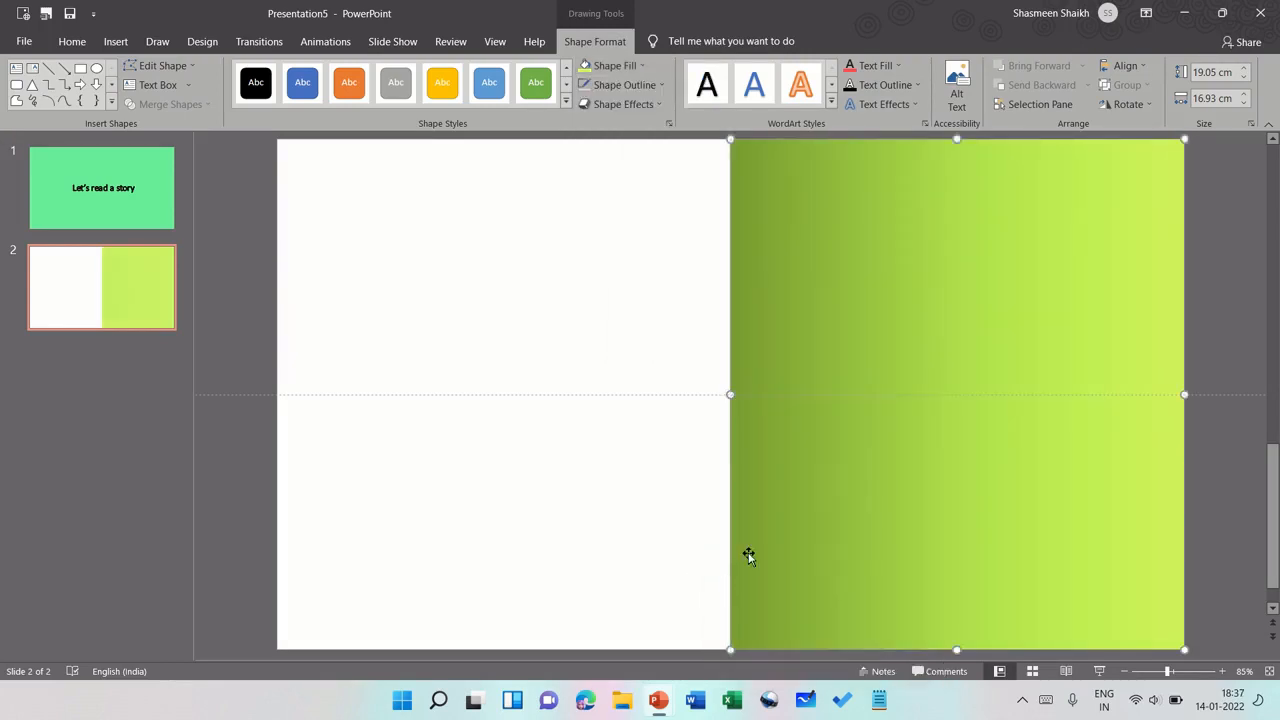
Step: Draw a text box about 15.3 cm wide across the upper part of the green rectangle and set its font size to 60
{"action": "left_click", "coordinate": [72, 42]}
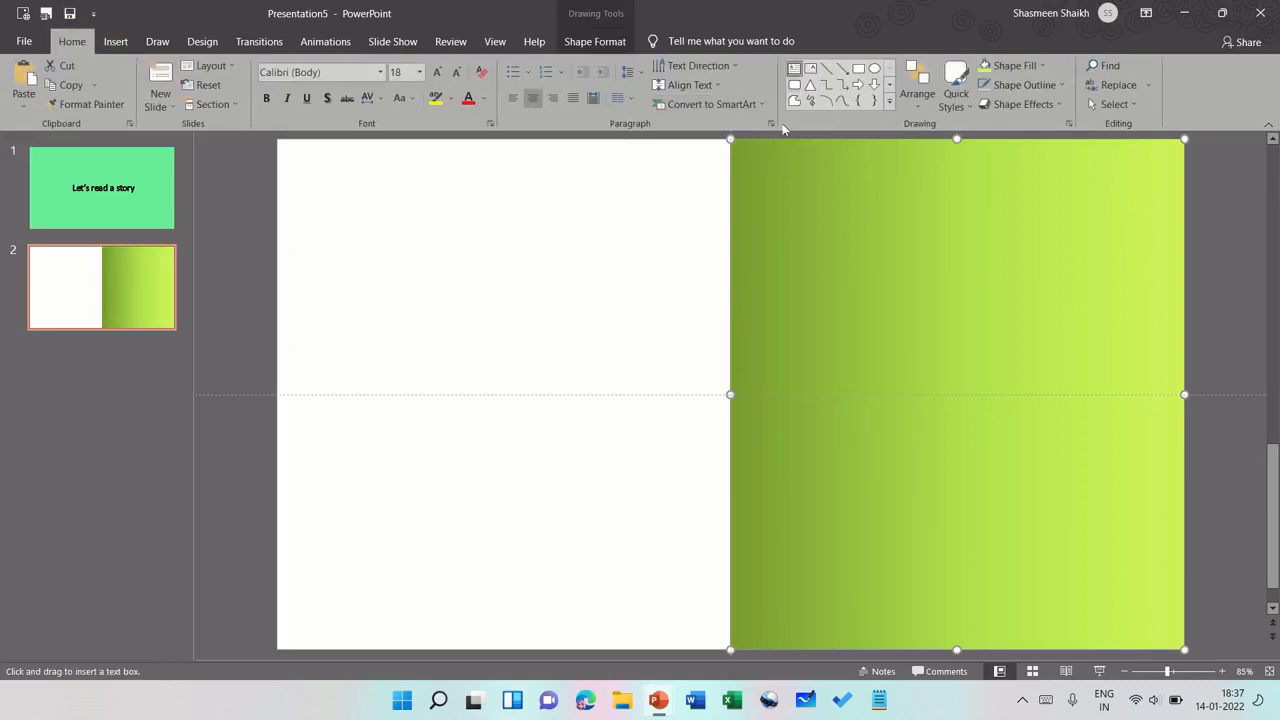
{"action": "left_click_drag", "start_coordinate": [754, 181], "coordinate": [1163, 284]}
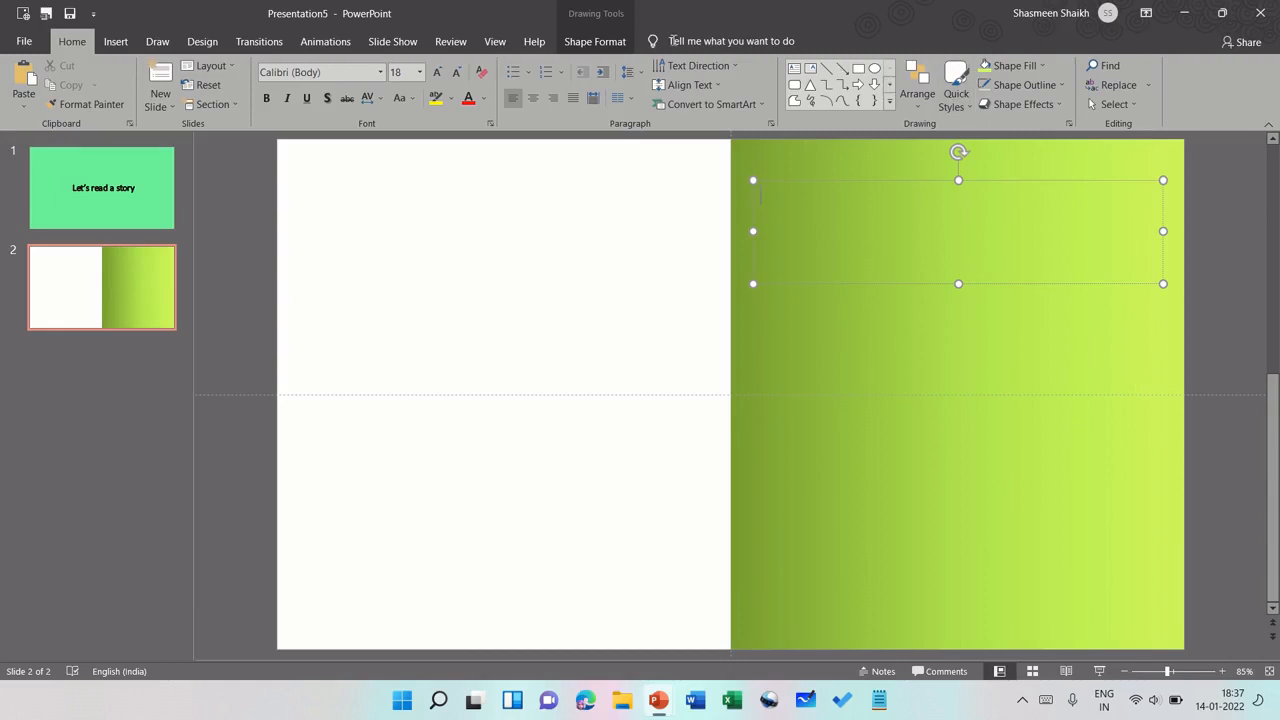
{"action": "left_click", "coordinate": [420, 72]}
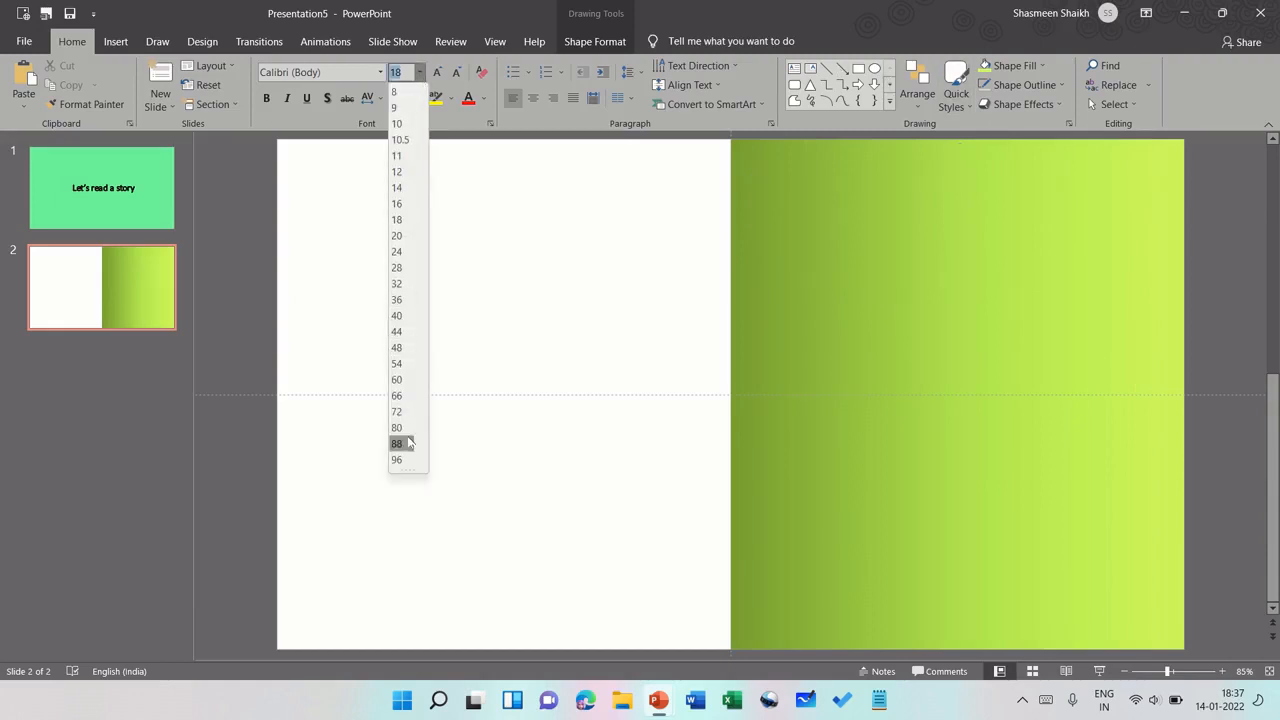
{"action": "left_click", "coordinate": [409, 381]}
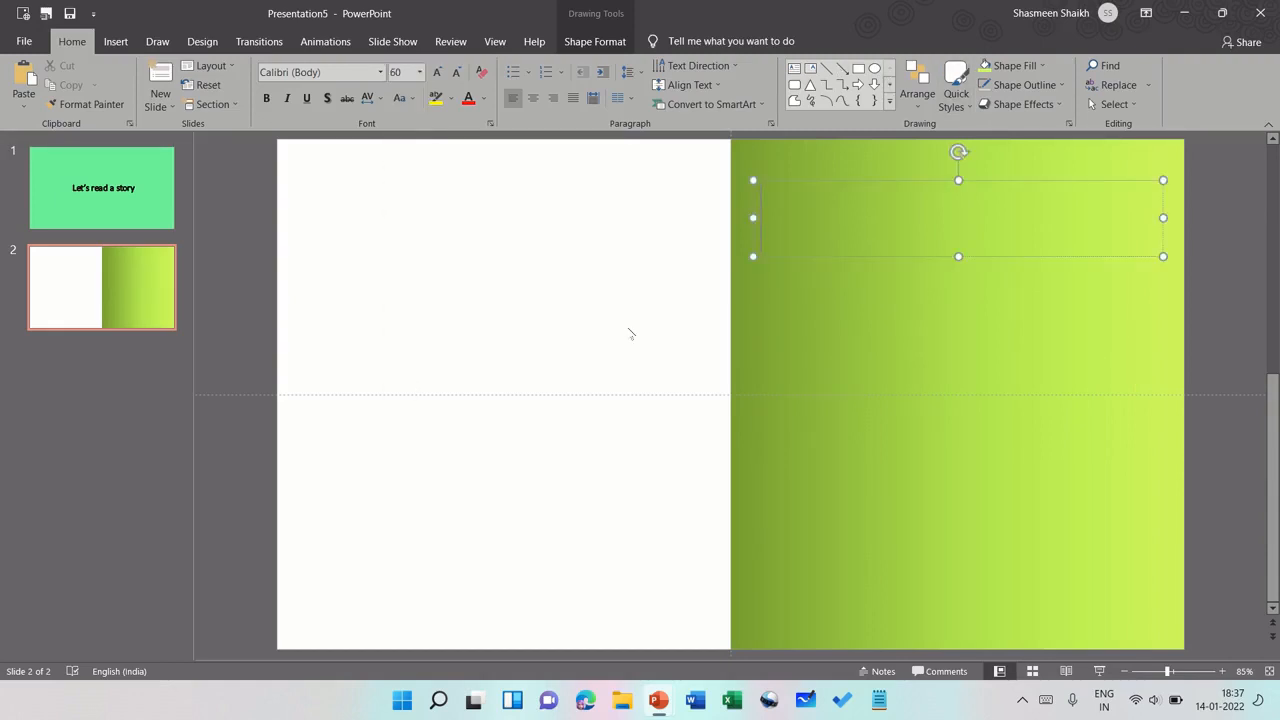
Step: Enter the heading "Are We Yet THere" in the new text box
{"action": "type", "text": "Are "}
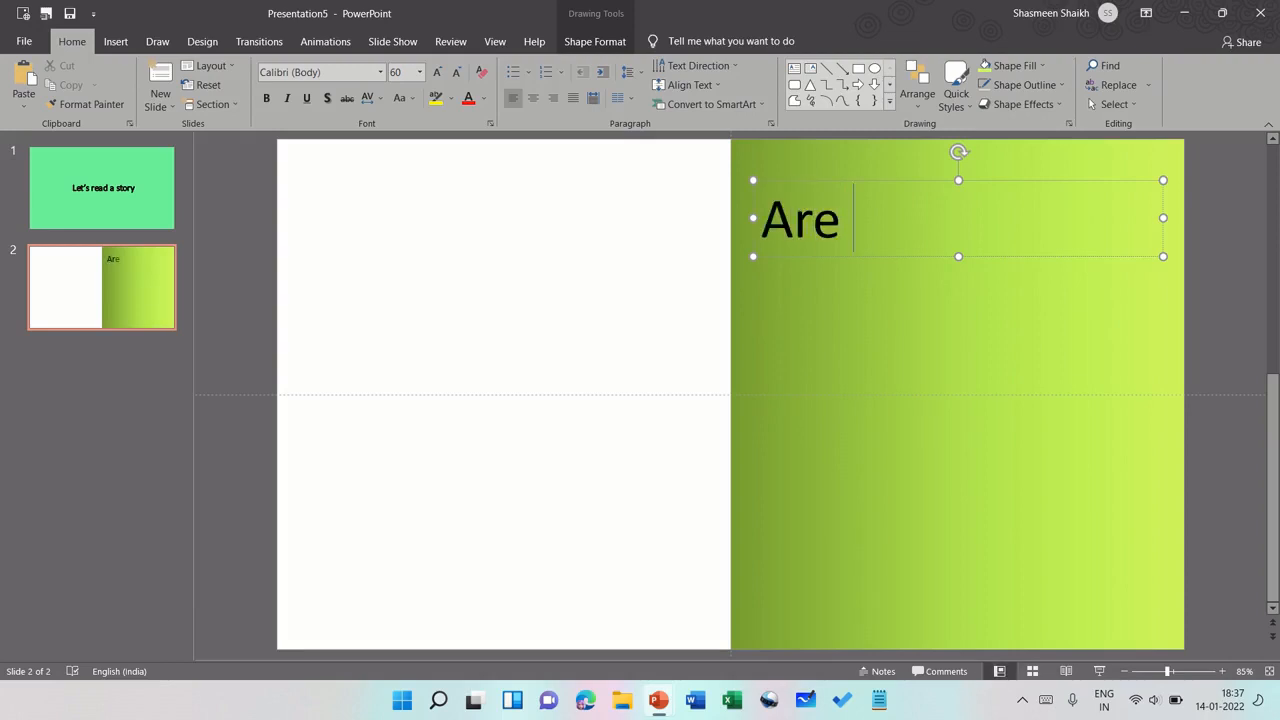
{"action": "type", "text": "w"}
{"action": "key", "text": "BackSpace"}
{"action": "type", "text": "WE"}
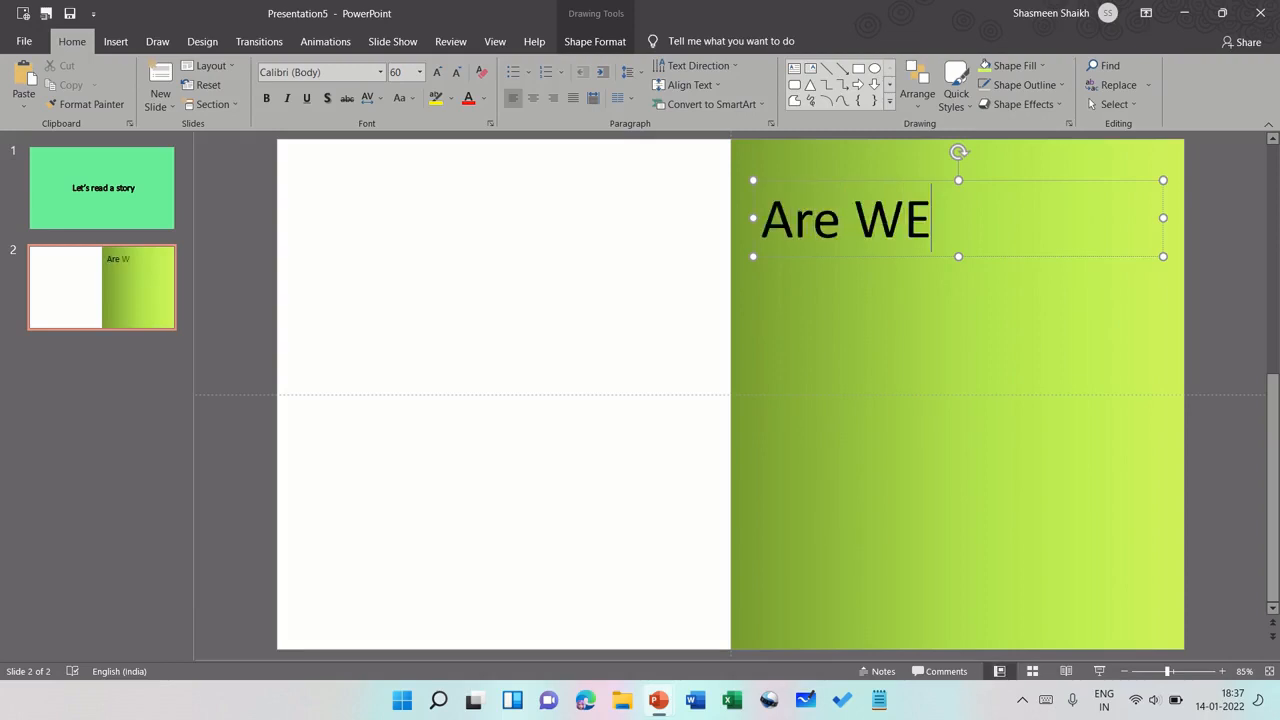
{"action": "key", "text": "BackSpace"}
{"action": "type", "text": "e "}
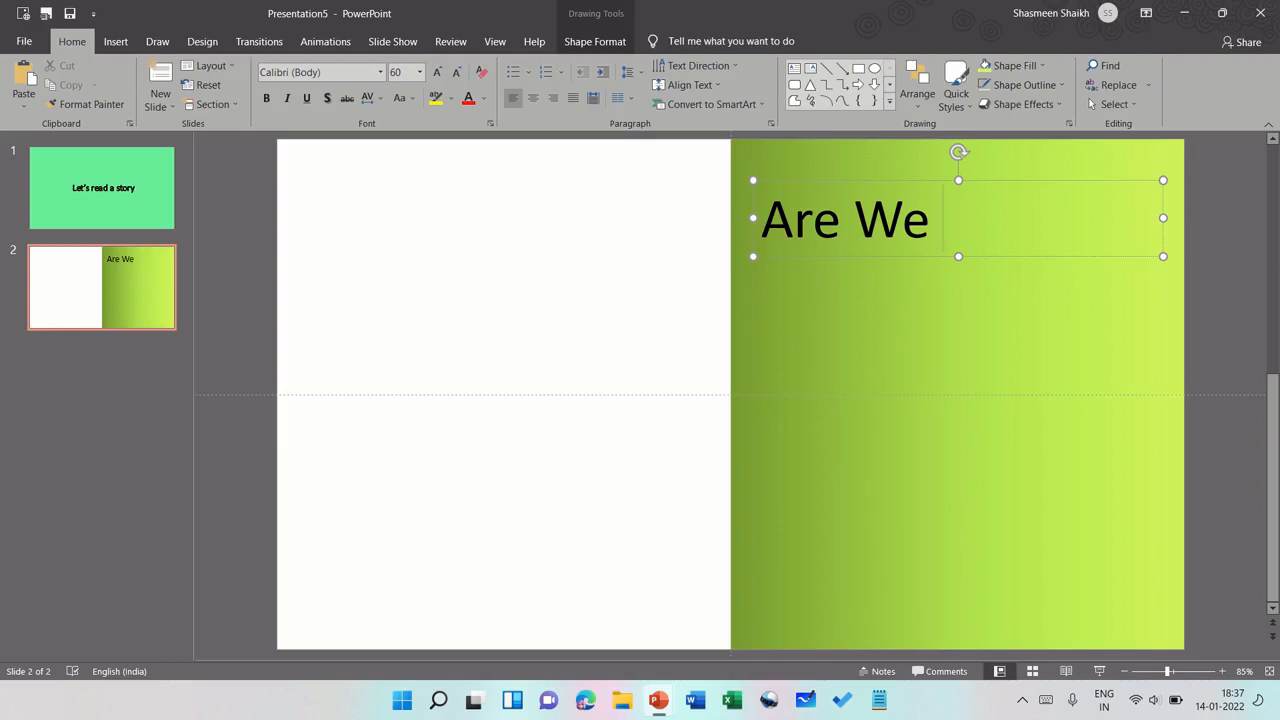
{"action": "type", "text": "Yet T"}
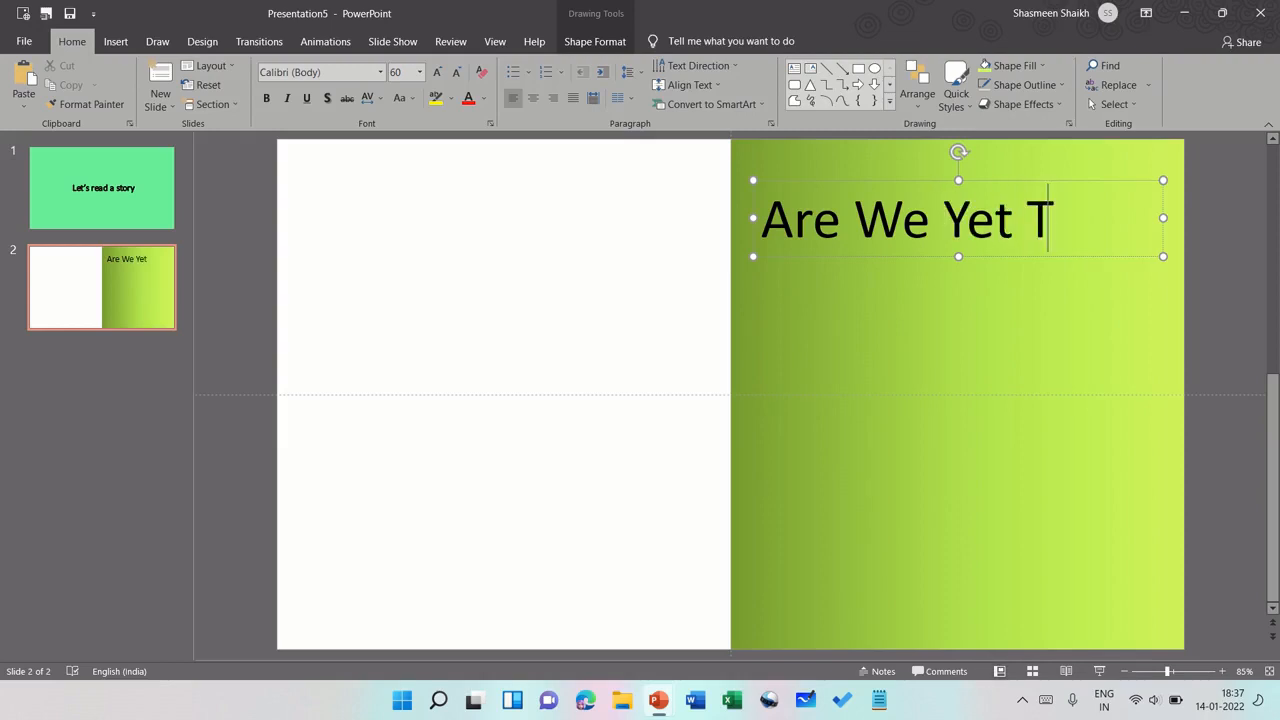
{"action": "type", "text": "Here"}
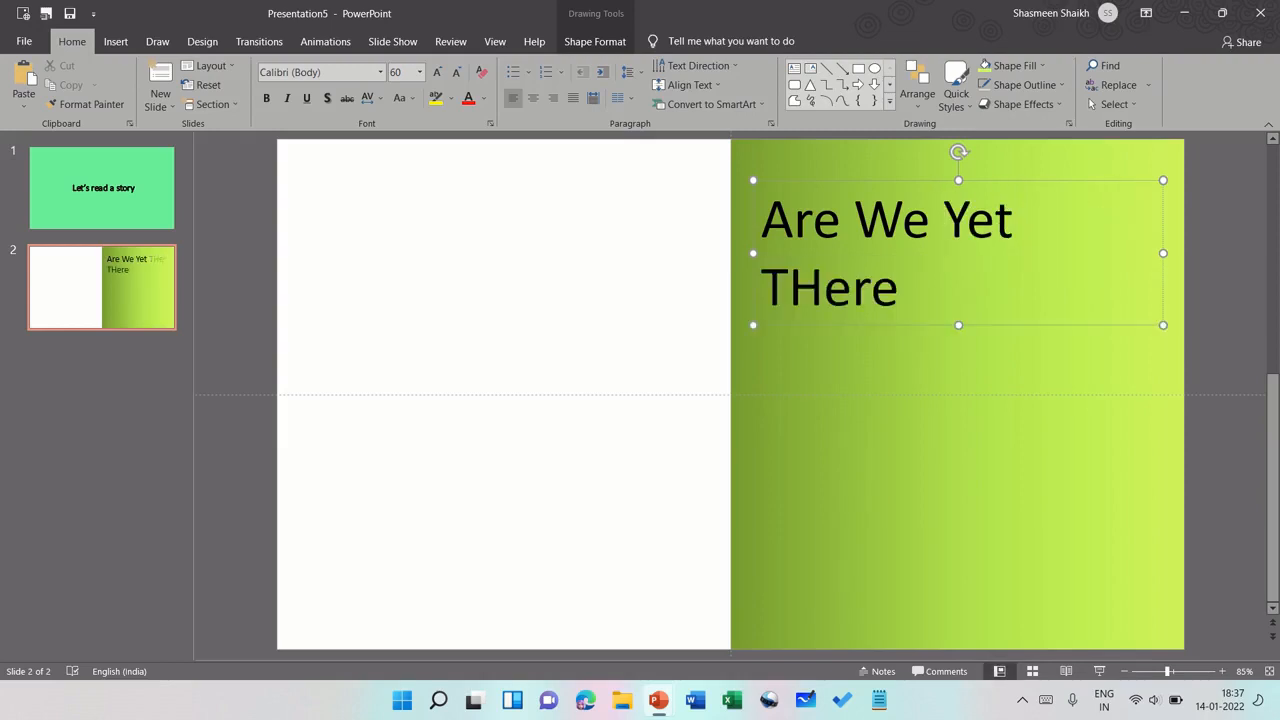
Step: Reduce the font size of the whole heading in the green page's text box to 48
{"action": "left_click", "coordinate": [421, 73]}
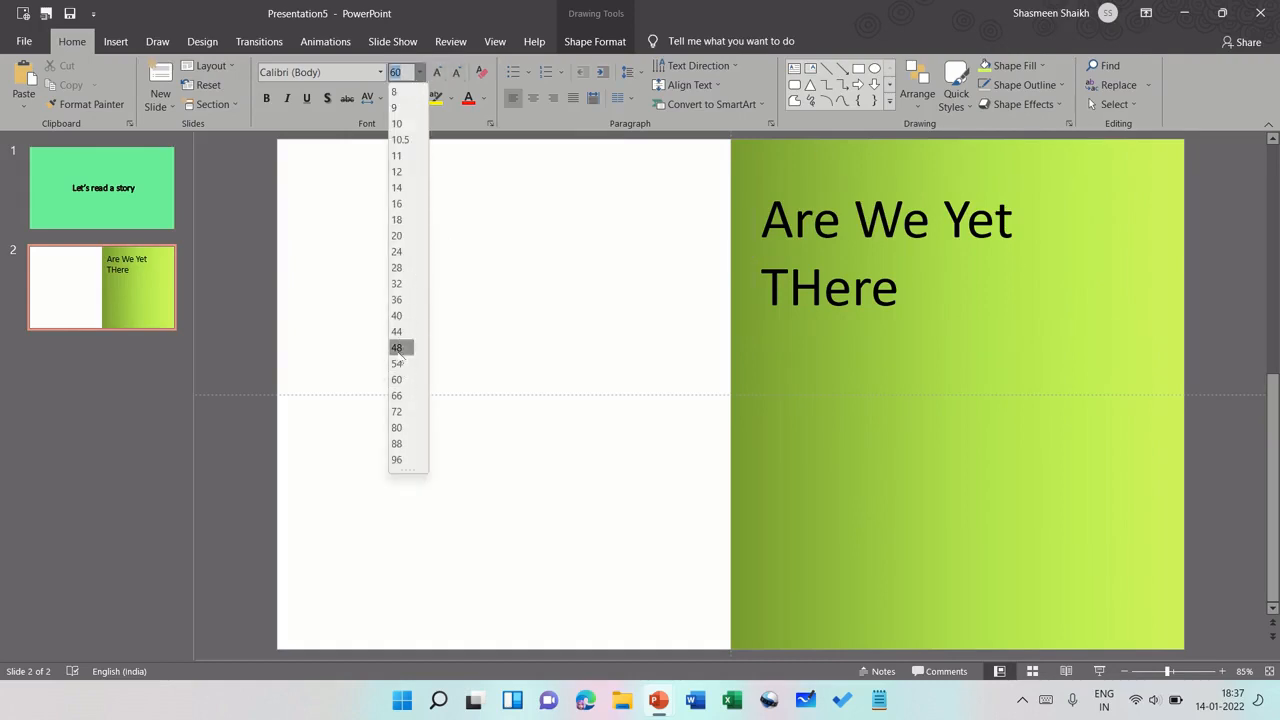
{"action": "left_click", "coordinate": [398, 347]}
{"action": "left_click_drag", "start_coordinate": [905, 281], "coordinate": [737, 177]}
{"action": "left_click", "coordinate": [421, 73]}
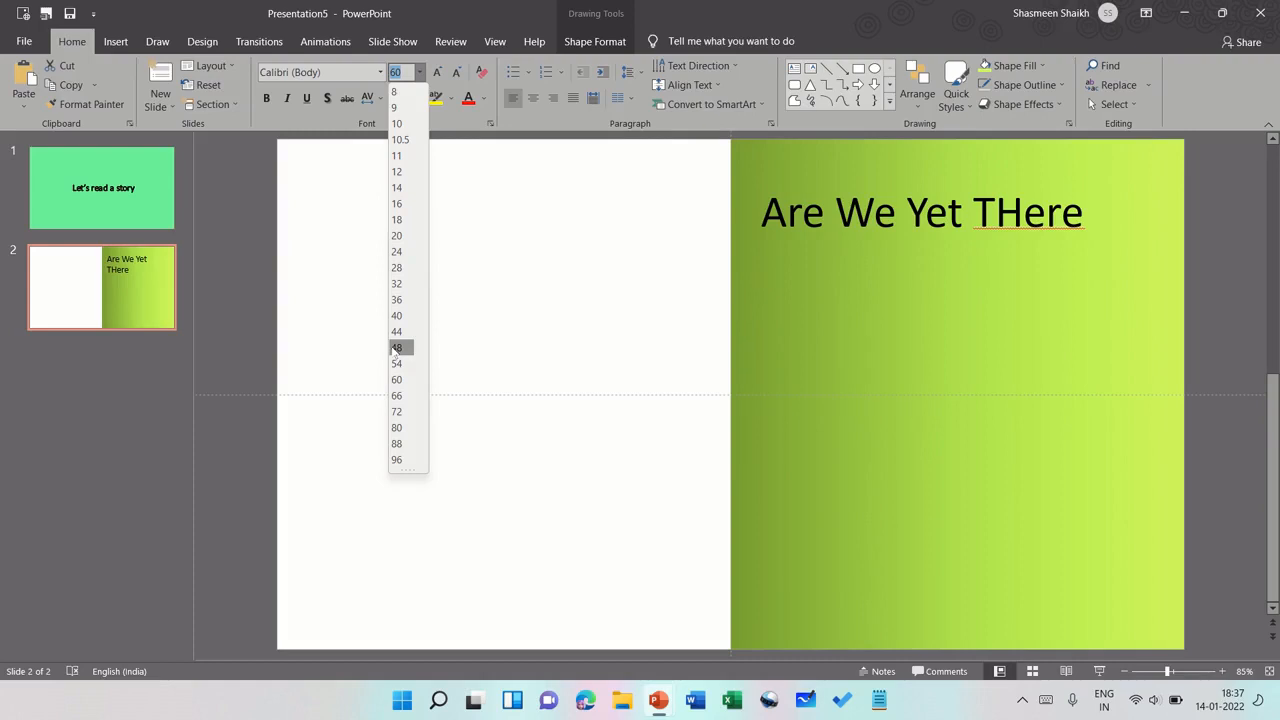
{"action": "left_click", "coordinate": [396, 347]}
Step: Correct the heading's misspelled word "THere" to "There" with the spelling suggestion
{"action": "left_click", "coordinate": [1017, 215]}
{"action": "right_click", "coordinate": [1017, 215]}
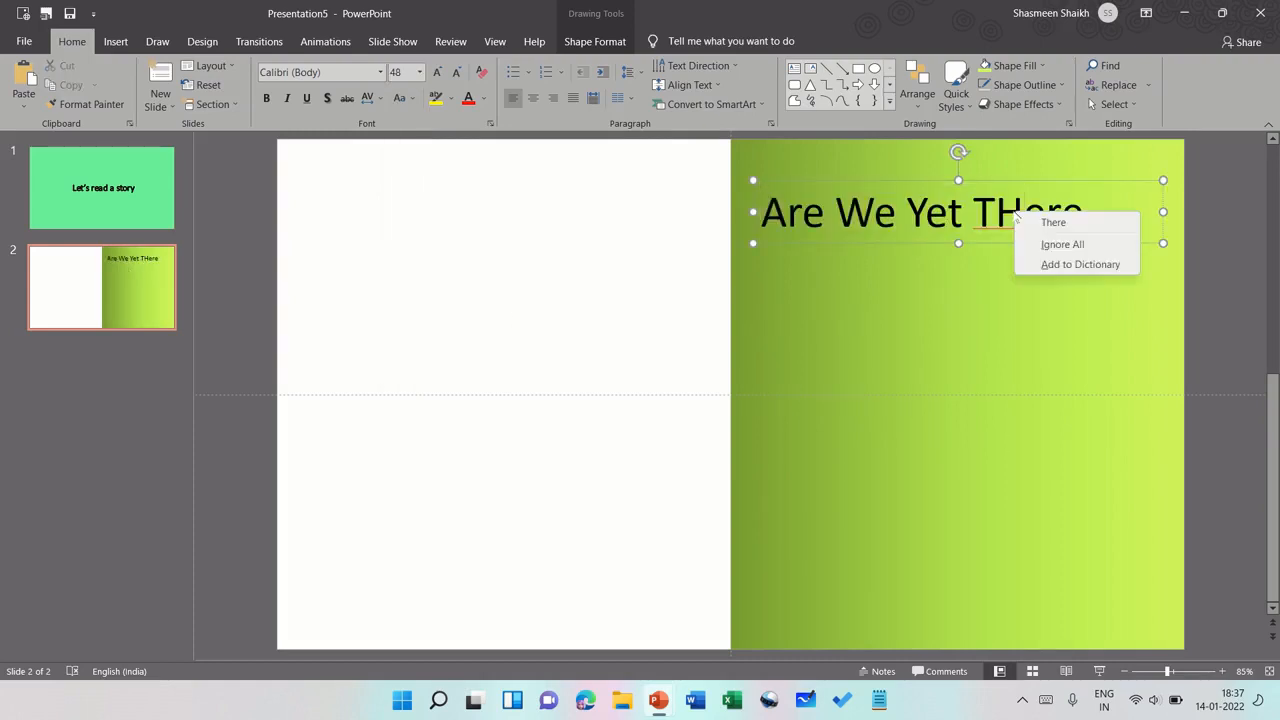
{"action": "left_click", "coordinate": [1052, 222]}
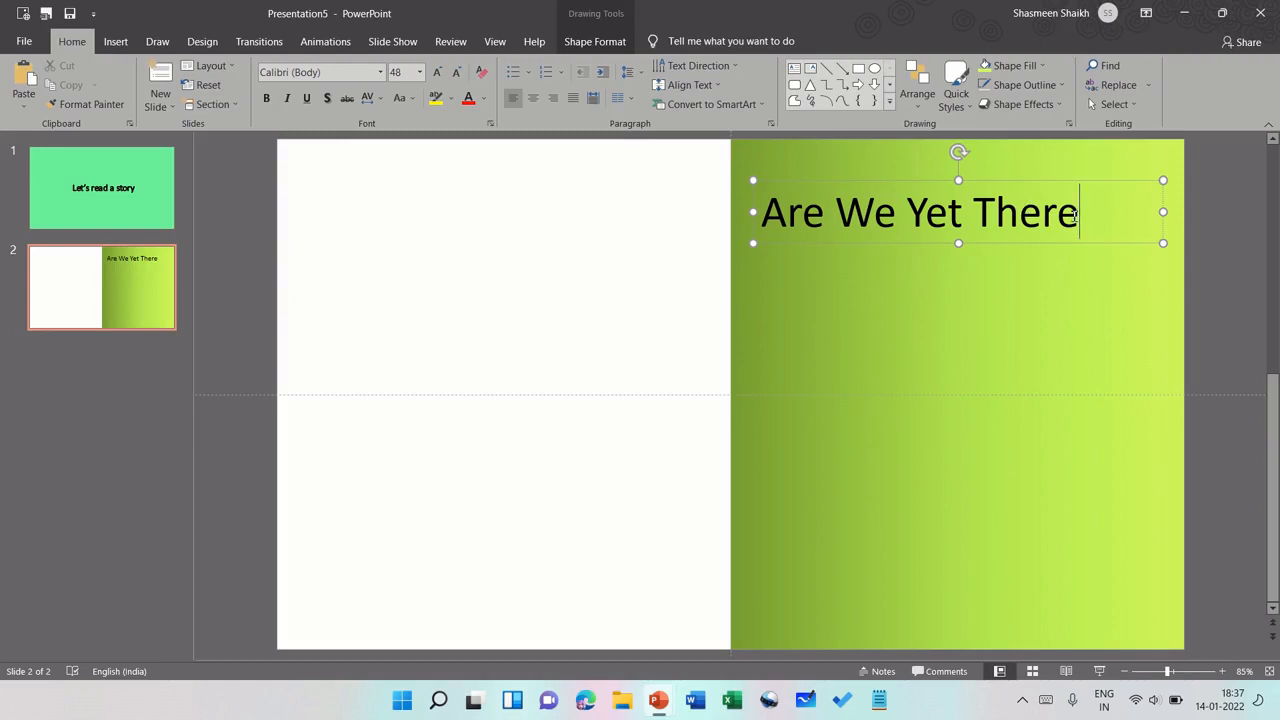
Step: Apply the WordArt style with black fill, white outline and blue hard shadow to the whole heading "Are We Yet There"
{"action": "left_click_drag", "start_coordinate": [1075, 215], "coordinate": [752, 225]}
{"action": "left_click", "coordinate": [604, 42]}
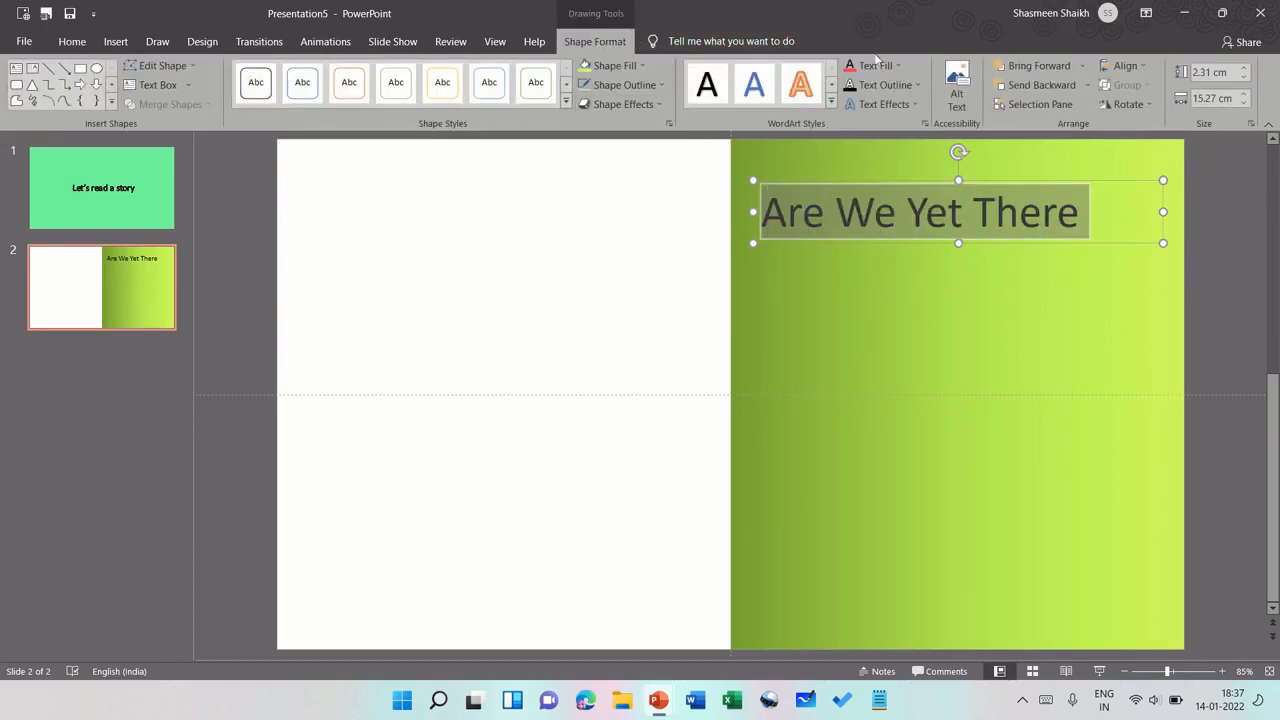
{"action": "left_click", "coordinate": [831, 101]}
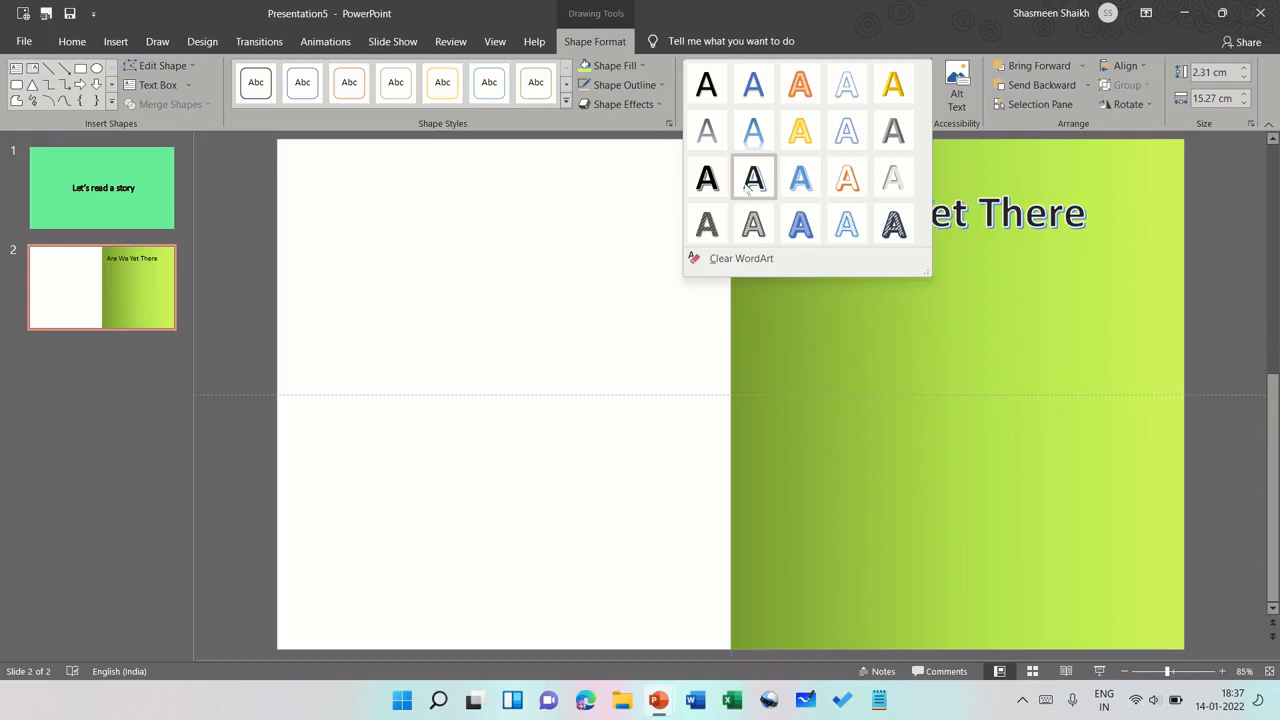
{"action": "left_click", "coordinate": [753, 180]}
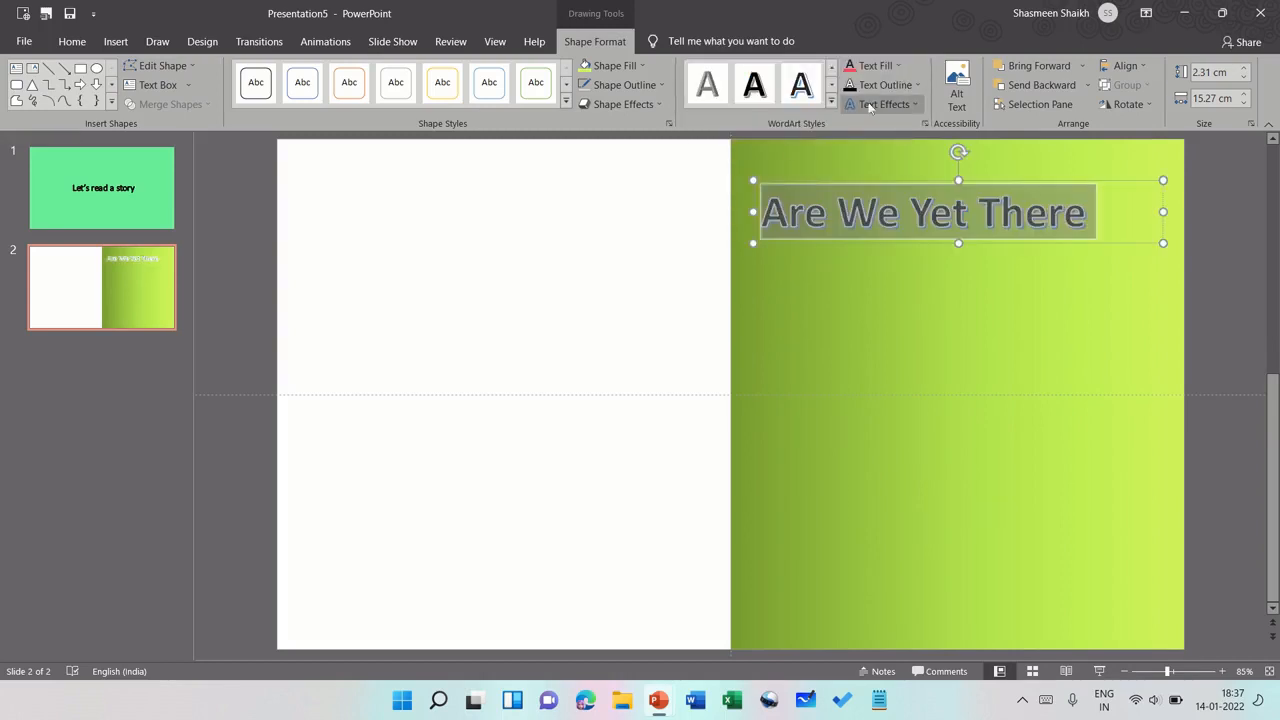
Step: Fill the heading text with a light blue theme colour and set its text outline to black
{"action": "left_click", "coordinate": [898, 66]}
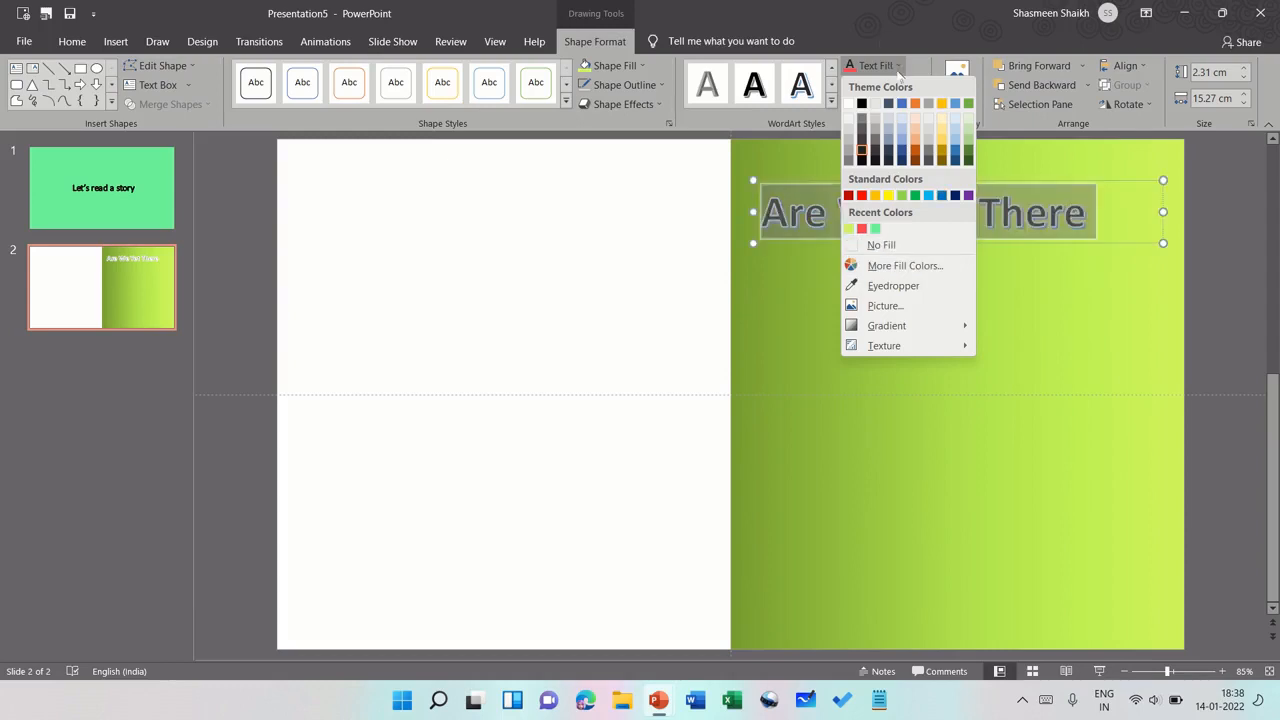
{"action": "left_click", "coordinate": [951, 143]}
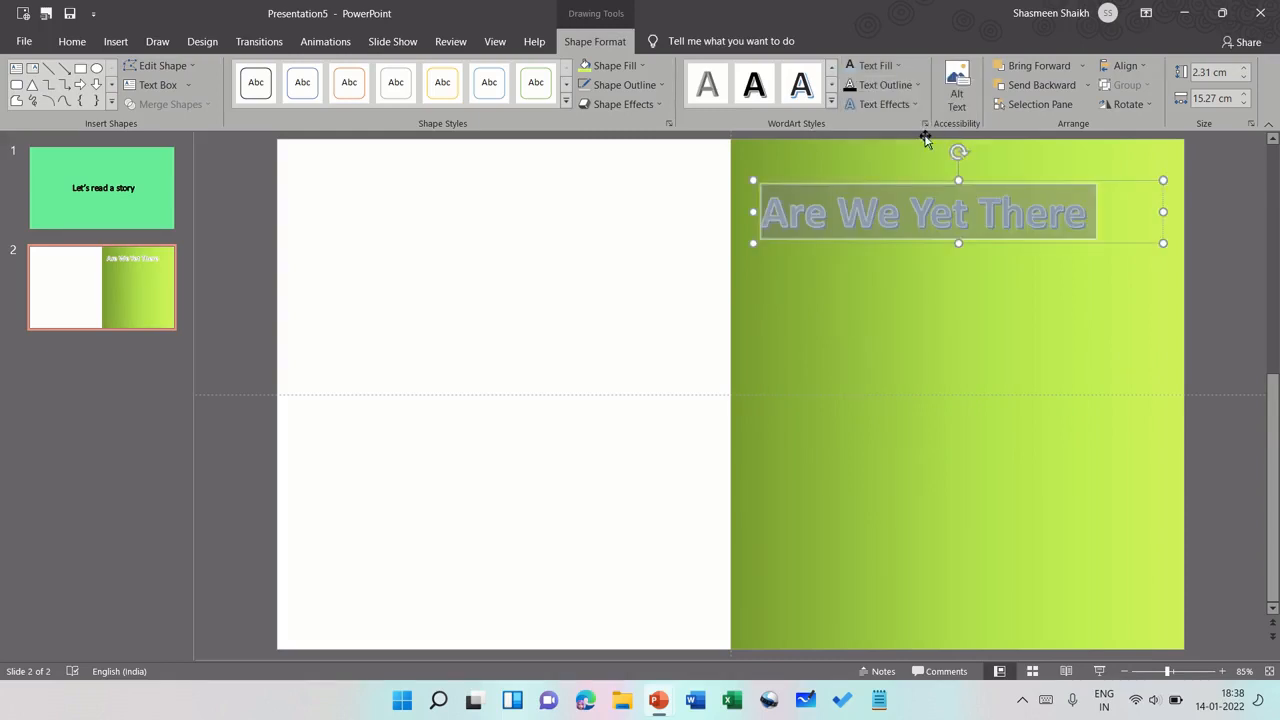
{"action": "left_click", "coordinate": [895, 88]}
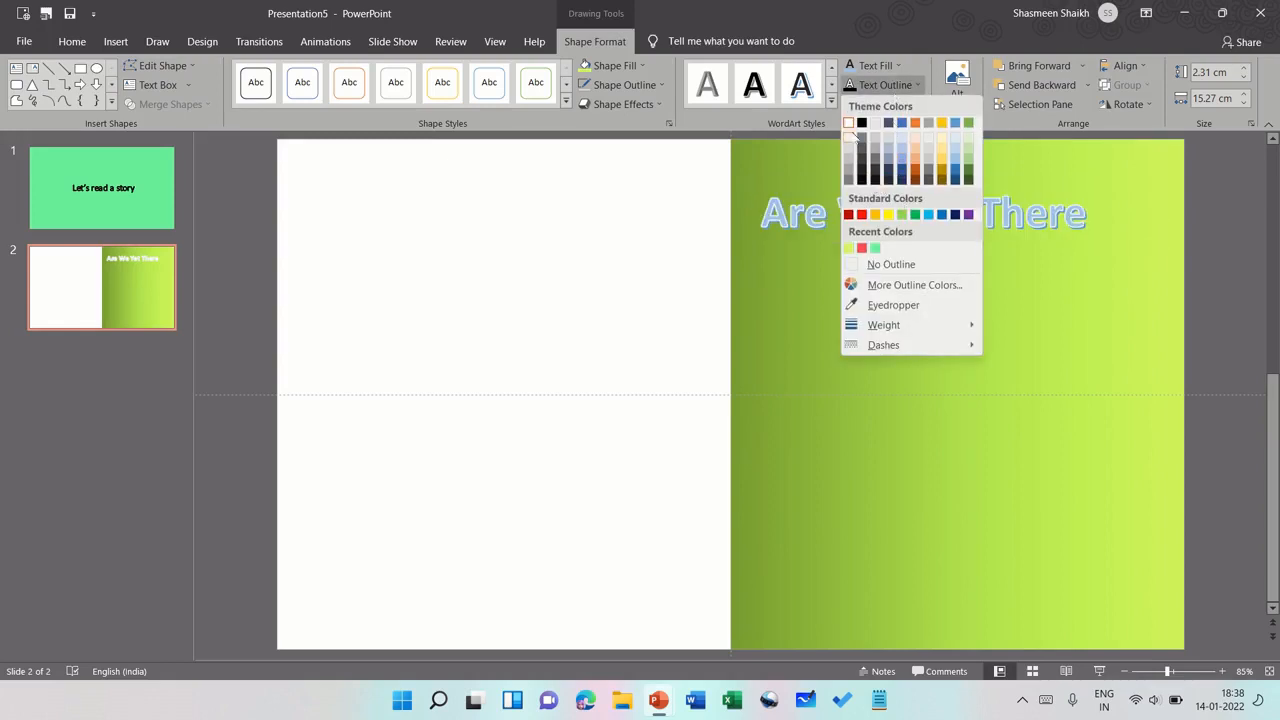
{"action": "left_click", "coordinate": [862, 124]}
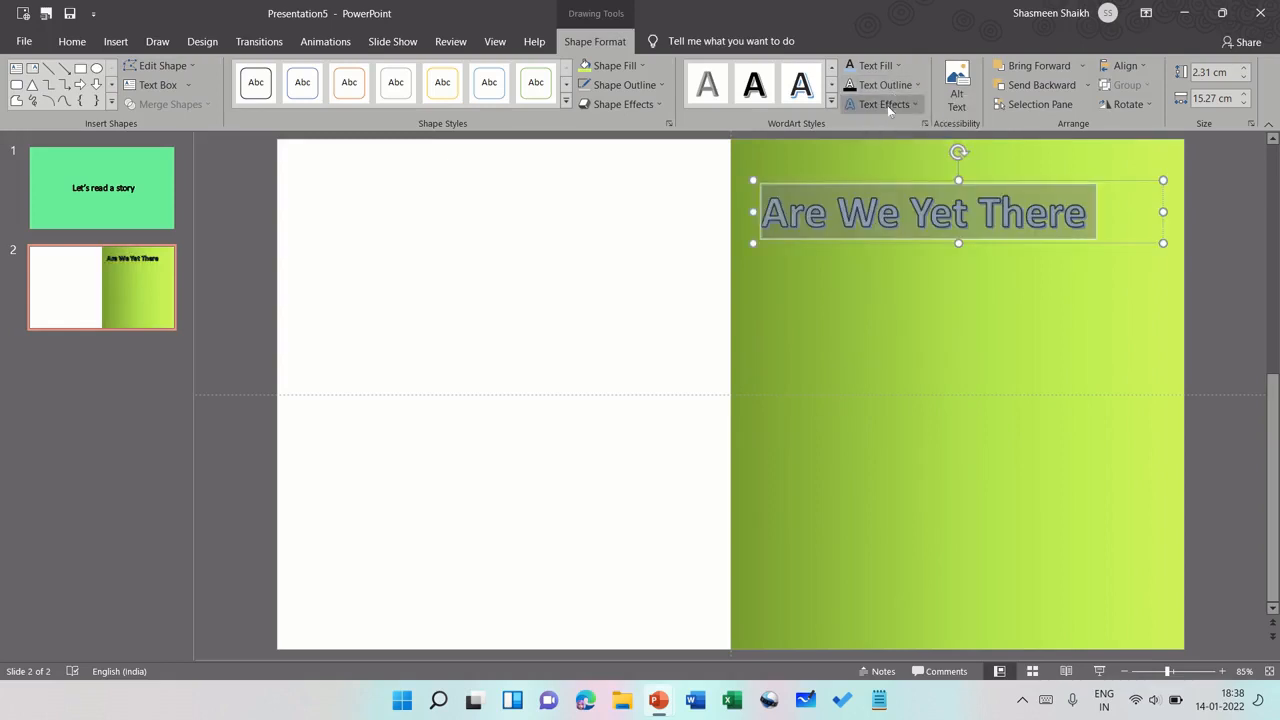
Step: Set the heading's text outline weight to 2¼ pt and centre the heading within its text box
{"action": "left_click", "coordinate": [886, 85]}
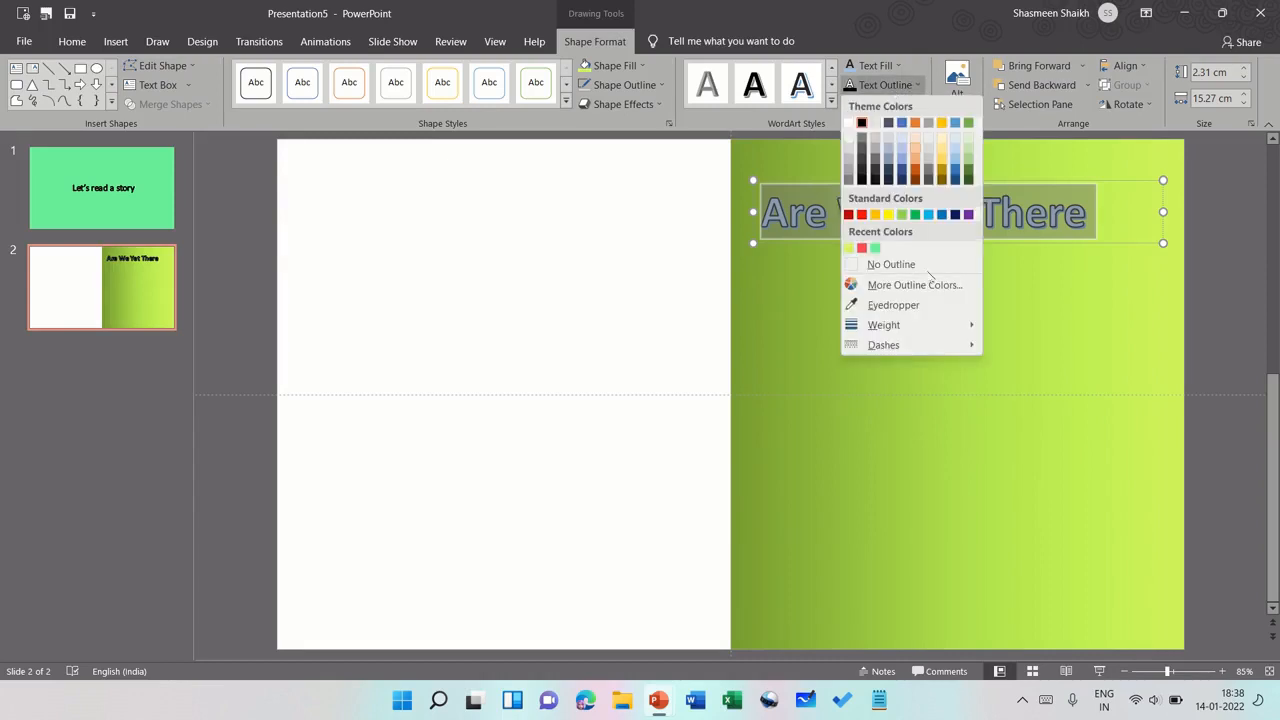
{"action": "mouse_move", "coordinate": [917, 333]}
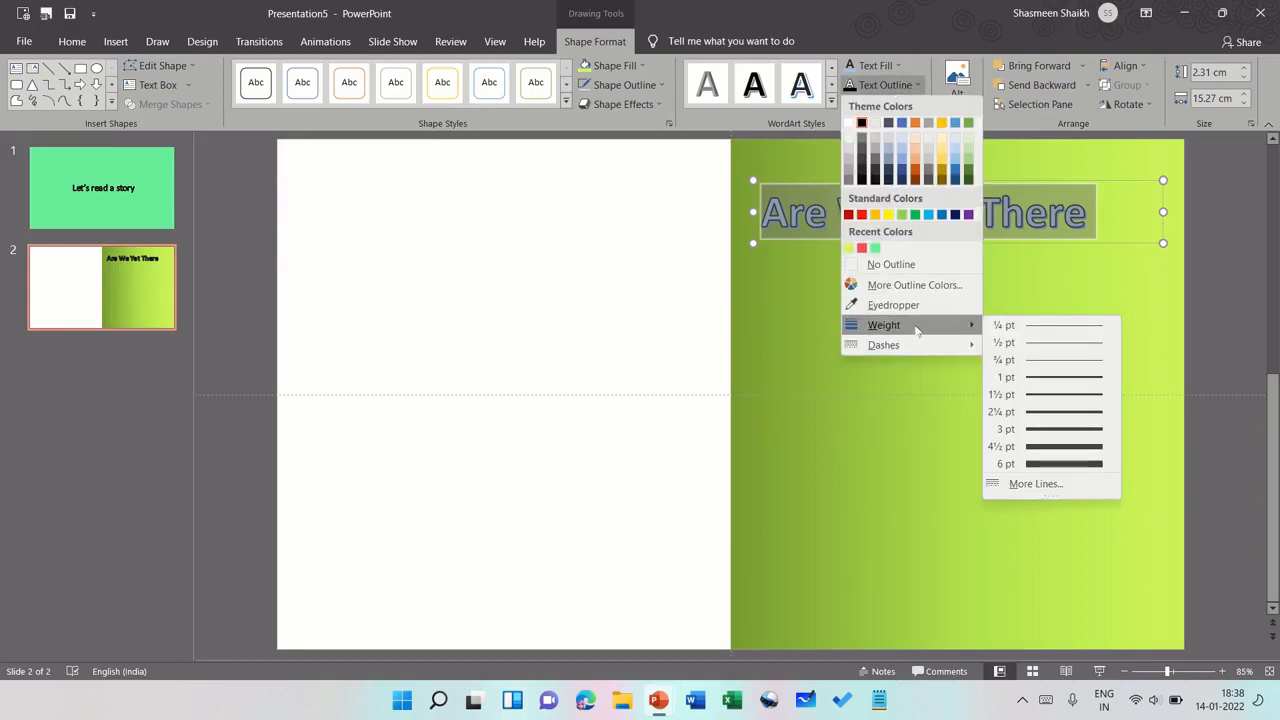
{"action": "left_click", "coordinate": [1051, 416]}
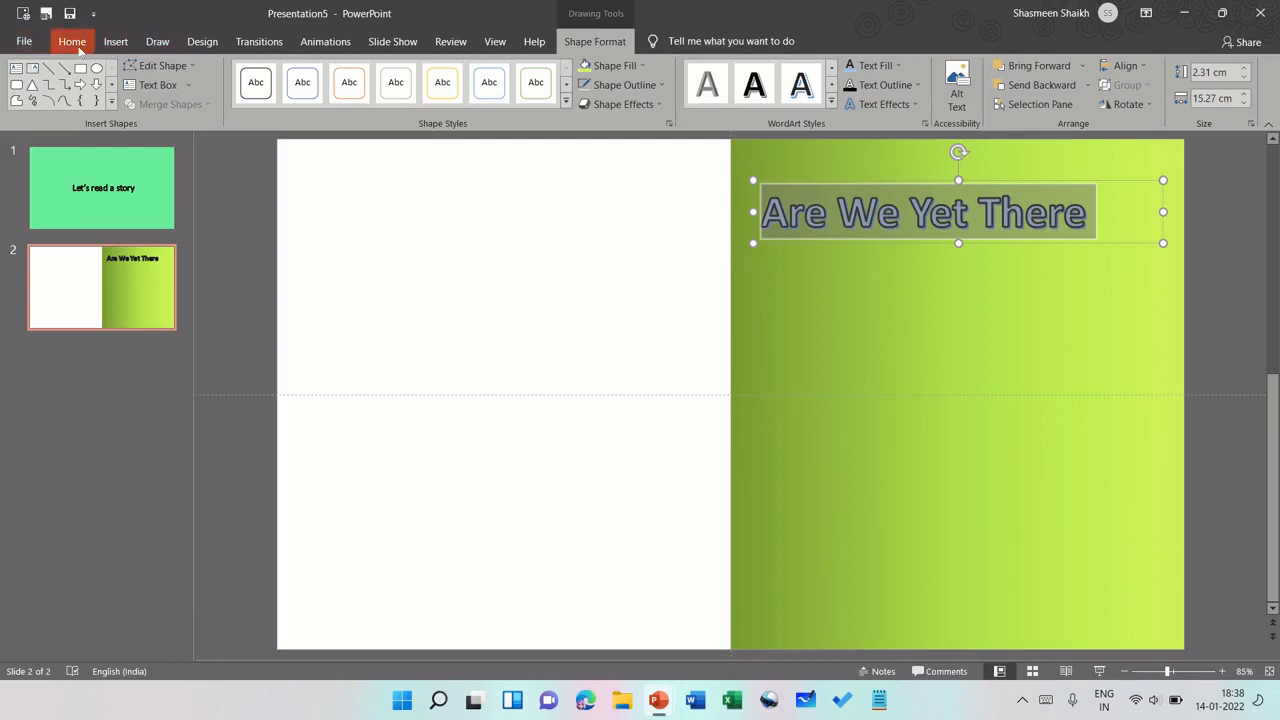
{"action": "left_click", "coordinate": [72, 41]}
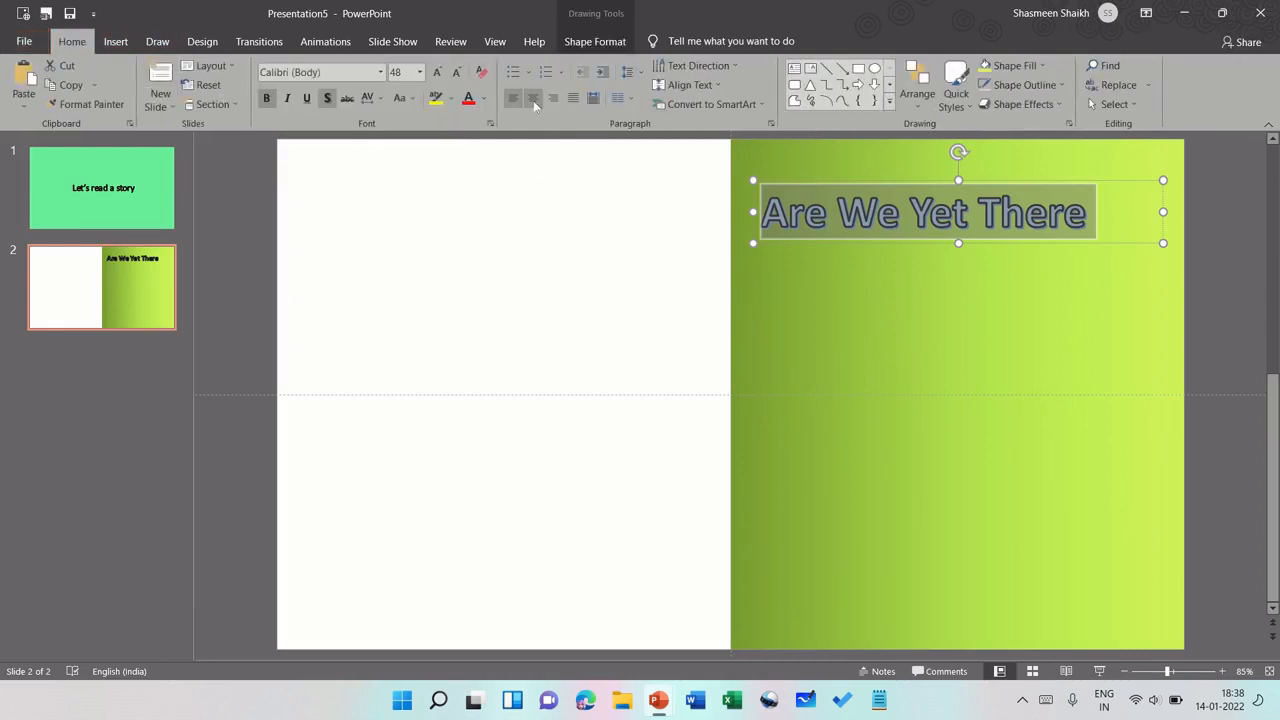
{"action": "left_click", "coordinate": [533, 100]}
{"action": "left_click", "coordinate": [966, 372]}
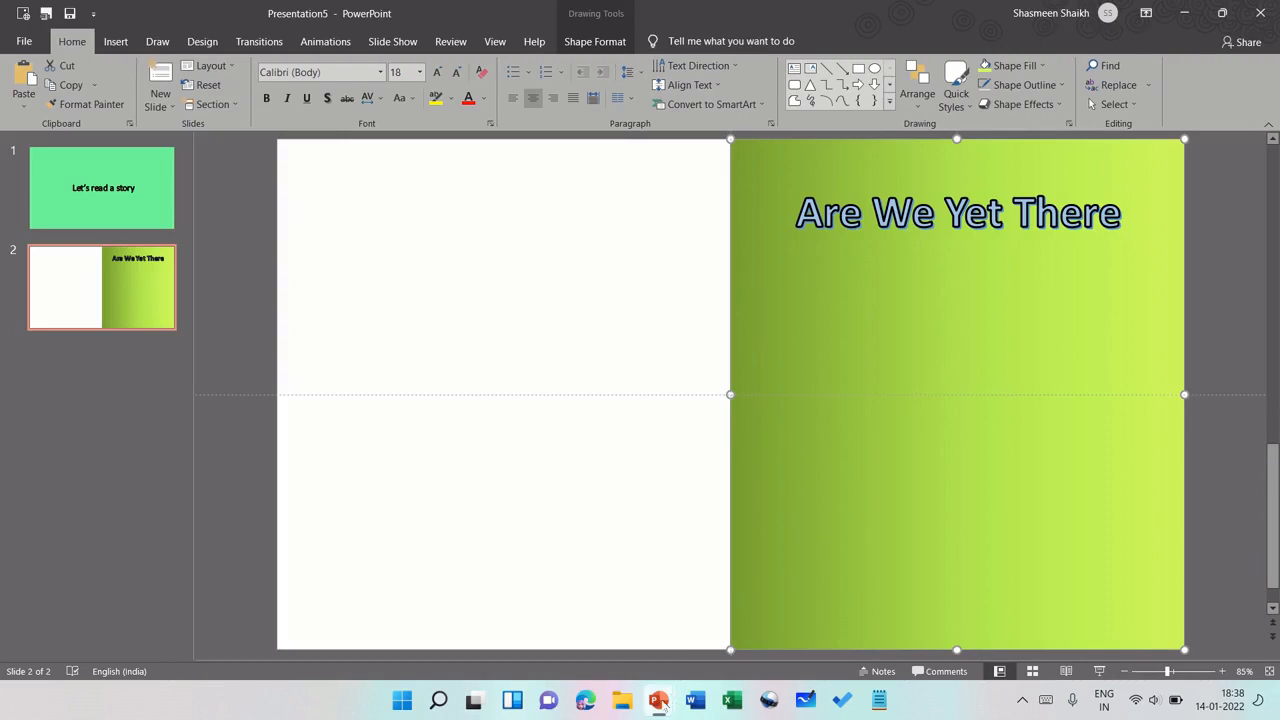
Step: Copy the family-and-blue-car picture from slide 1 of the "Are we yet there" presentation and paste it onto slide 2 of Presentation5
{"action": "mouse_move", "coordinate": [663, 706]}
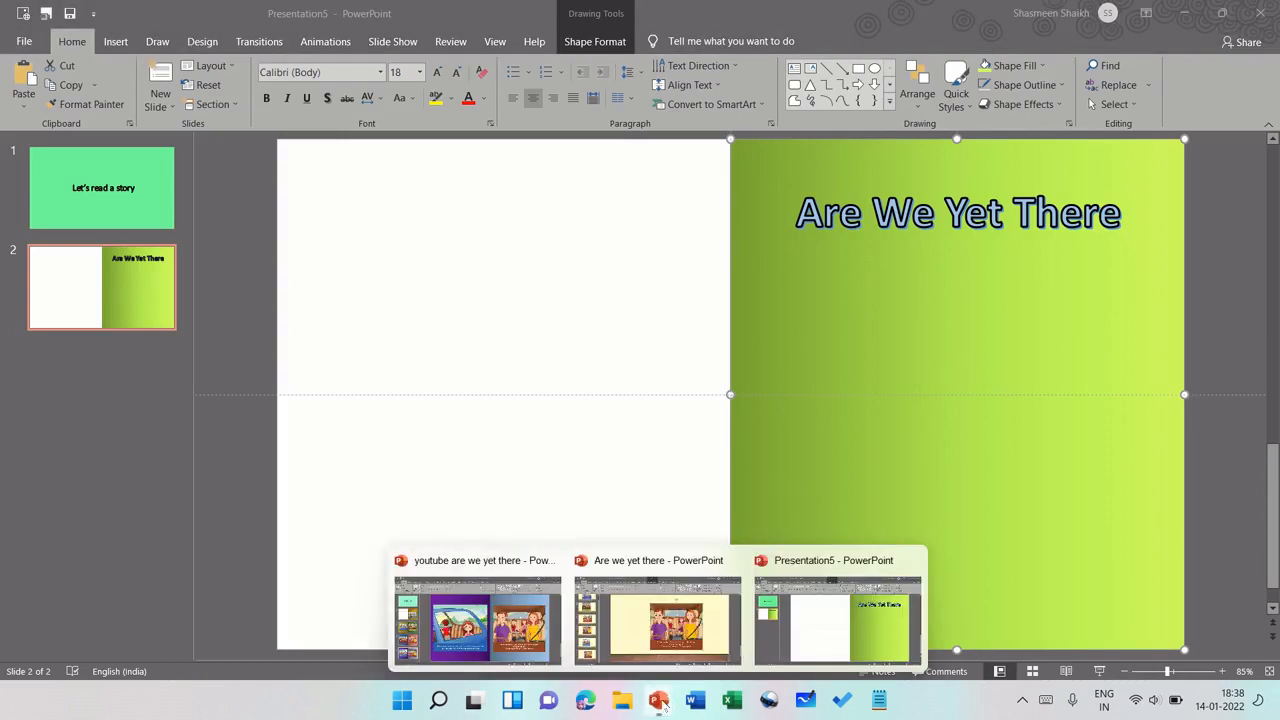
{"action": "mouse_move", "coordinate": [662, 650]}
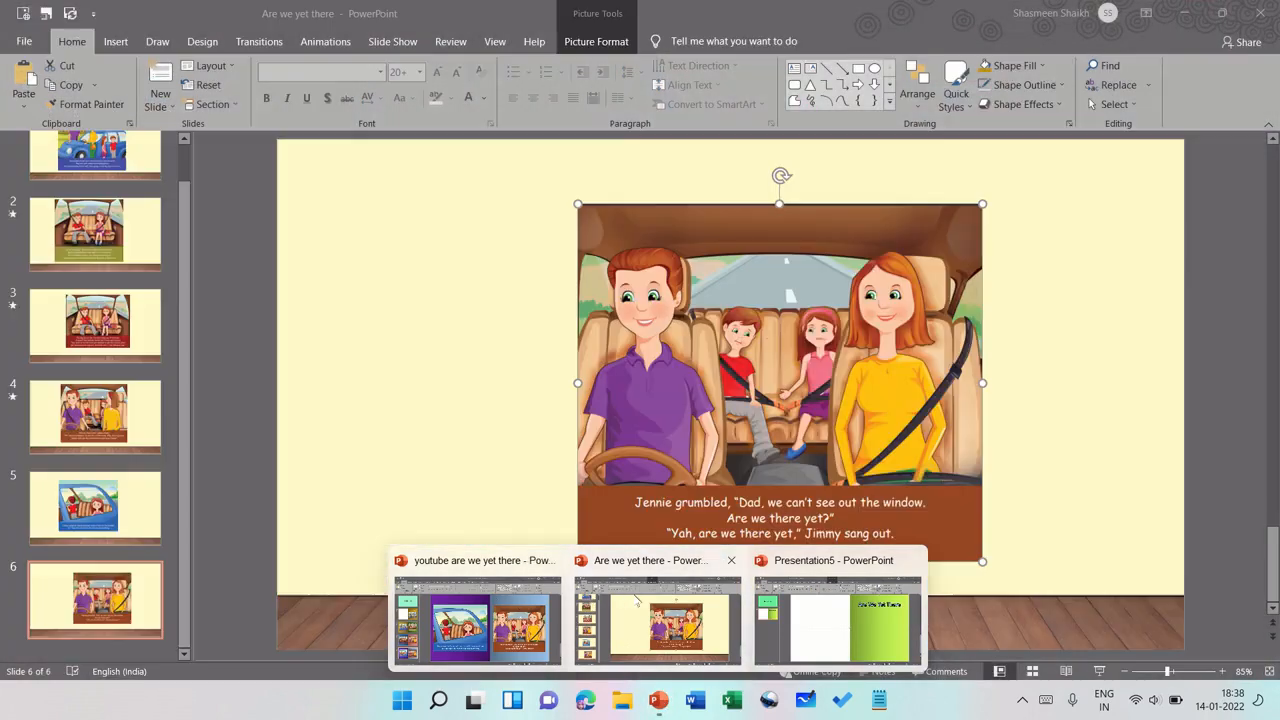
{"action": "left_click", "coordinate": [636, 597]}
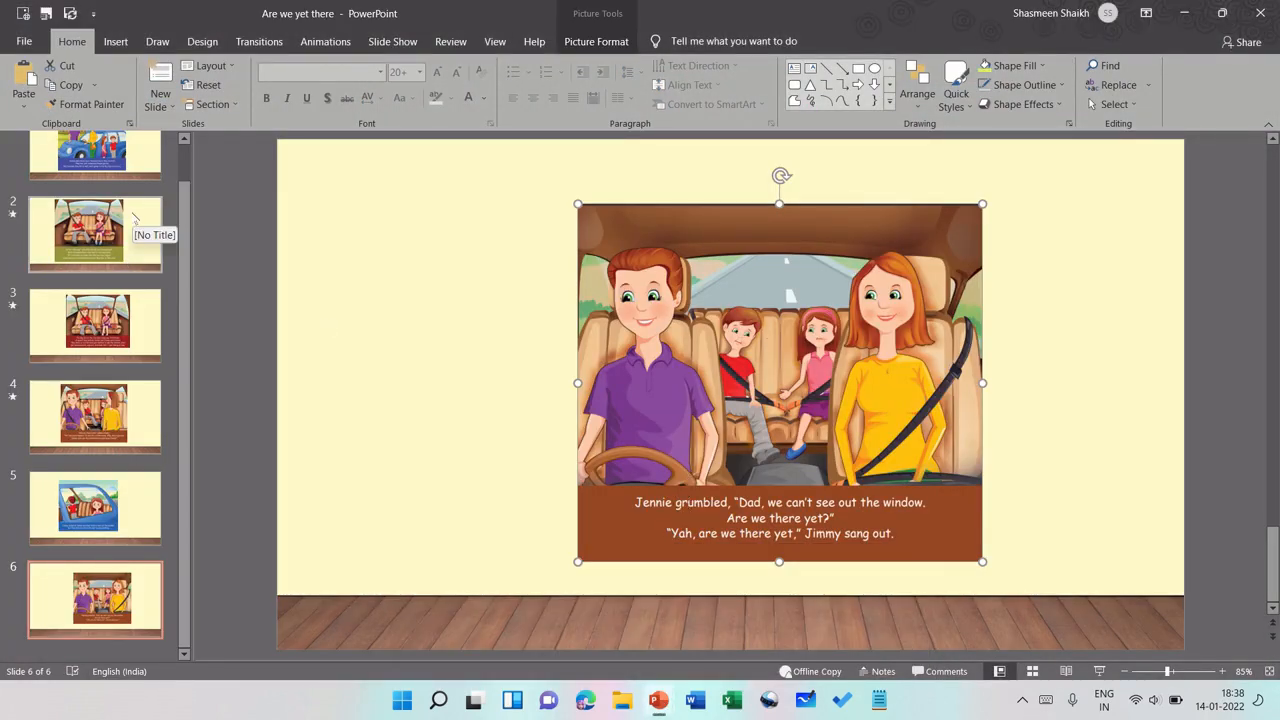
{"action": "left_click", "coordinate": [95, 158]}
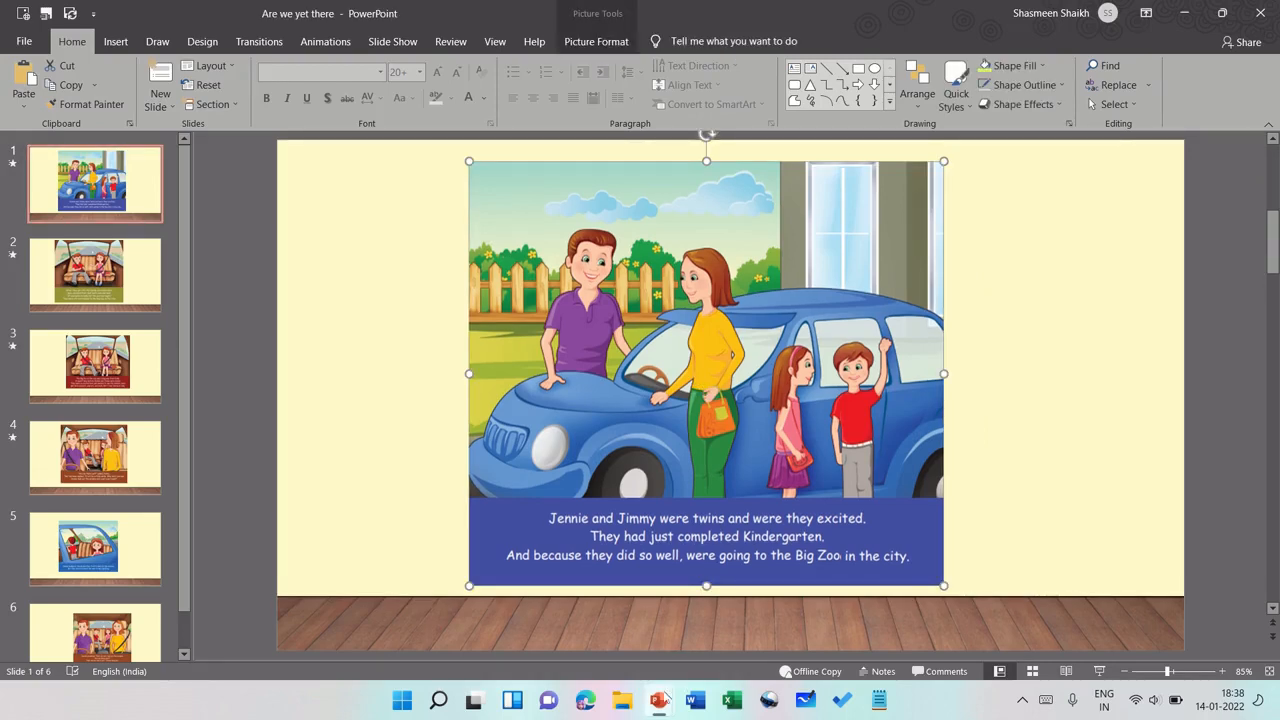
{"action": "mouse_move", "coordinate": [659, 700]}
{"action": "left_click", "coordinate": [823, 626]}
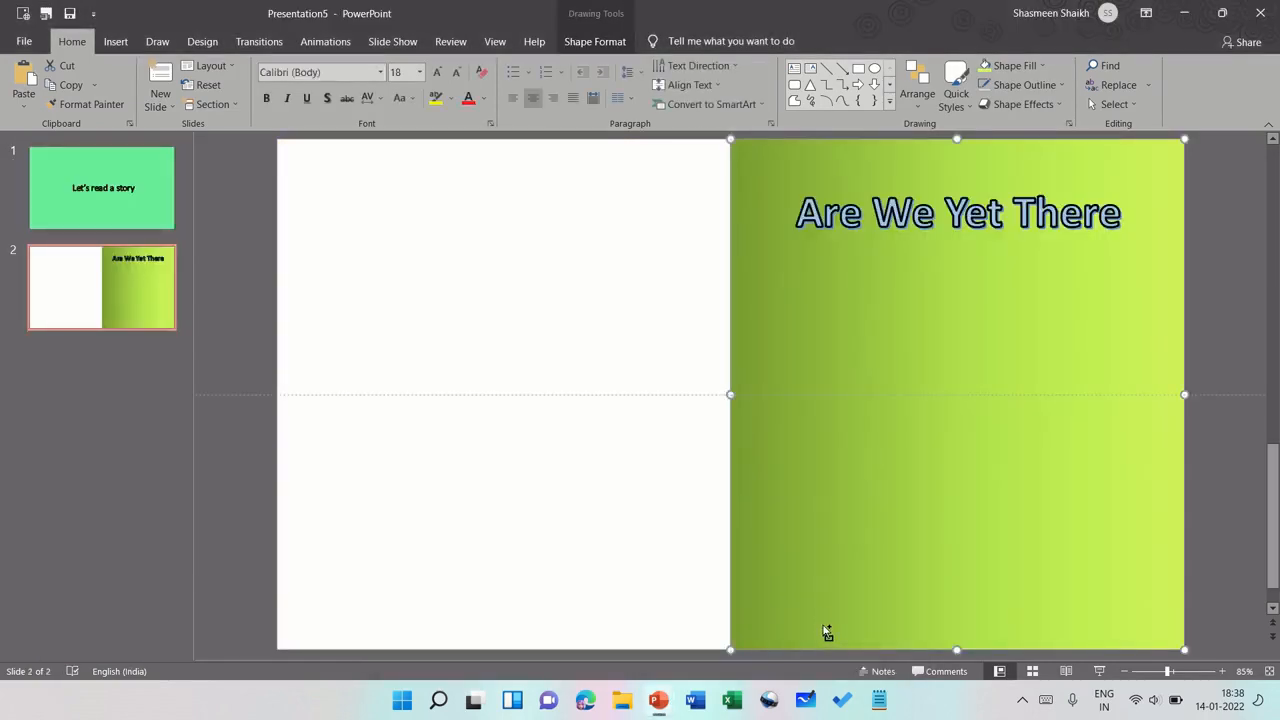
{"action": "key", "text": "ctrl+v"}
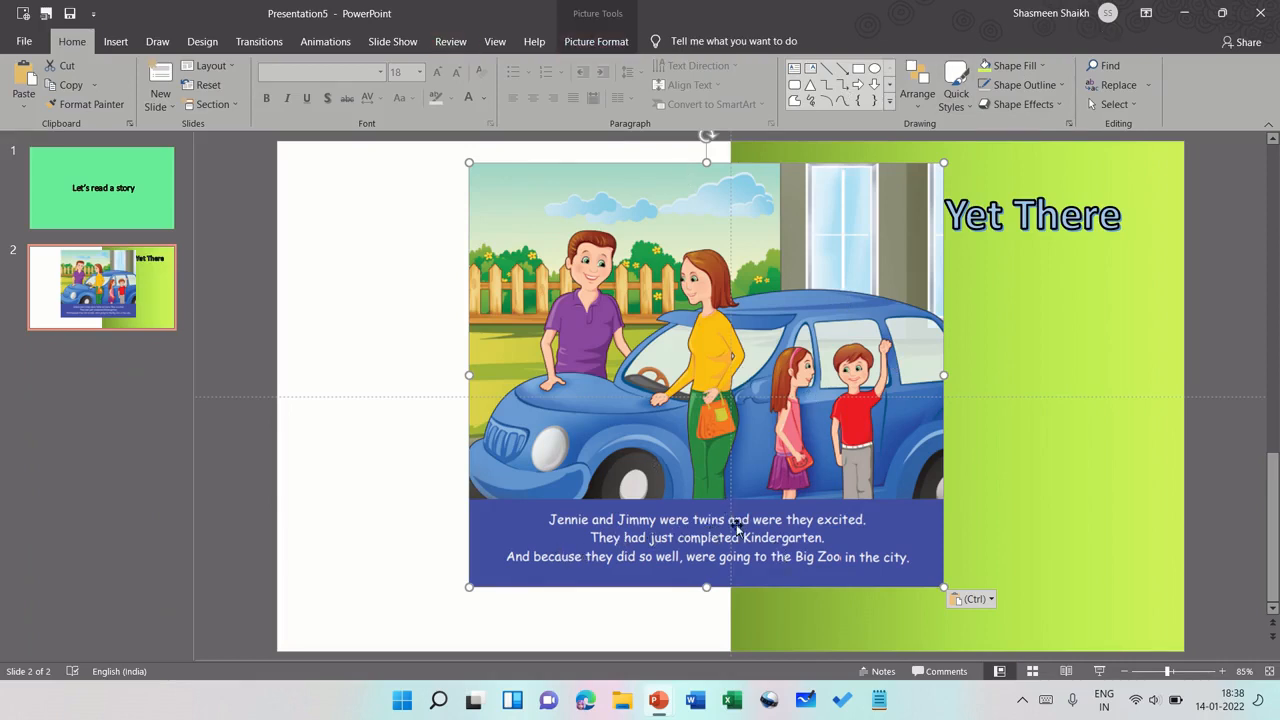
Step: Open the picture formatting options for the pasted family-and-car picture
{"action": "left_click", "coordinate": [598, 45]}
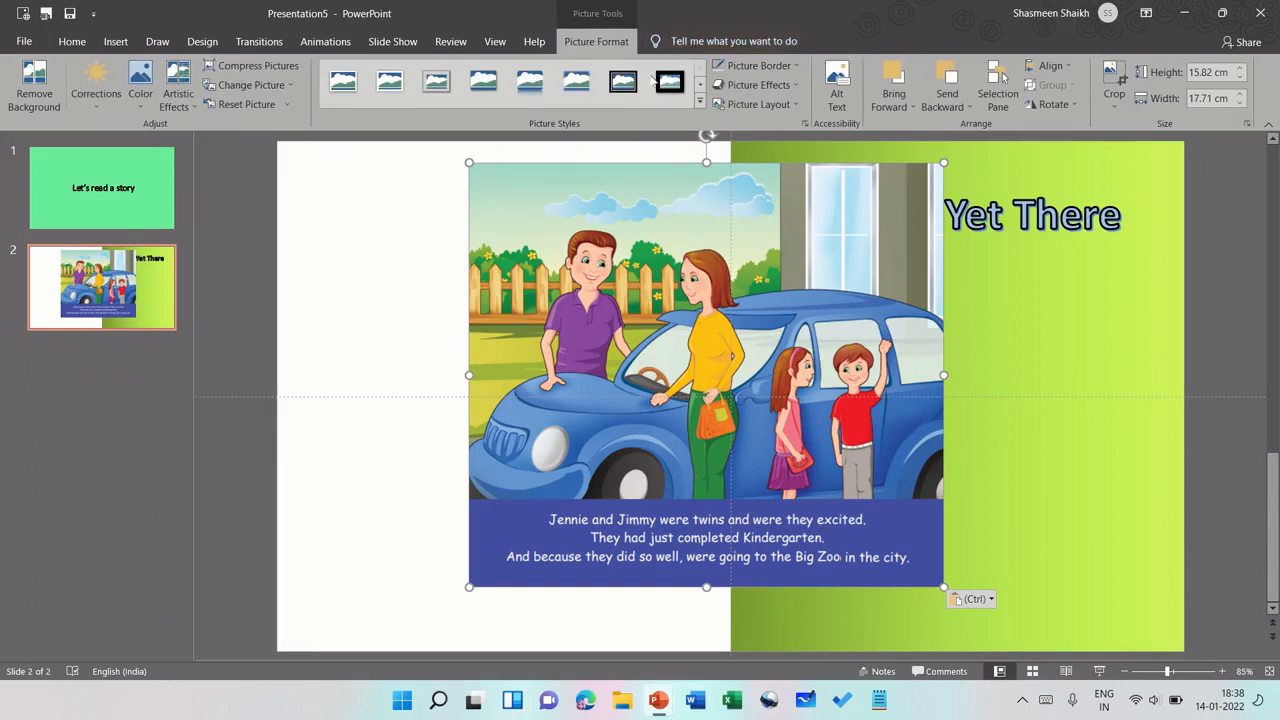